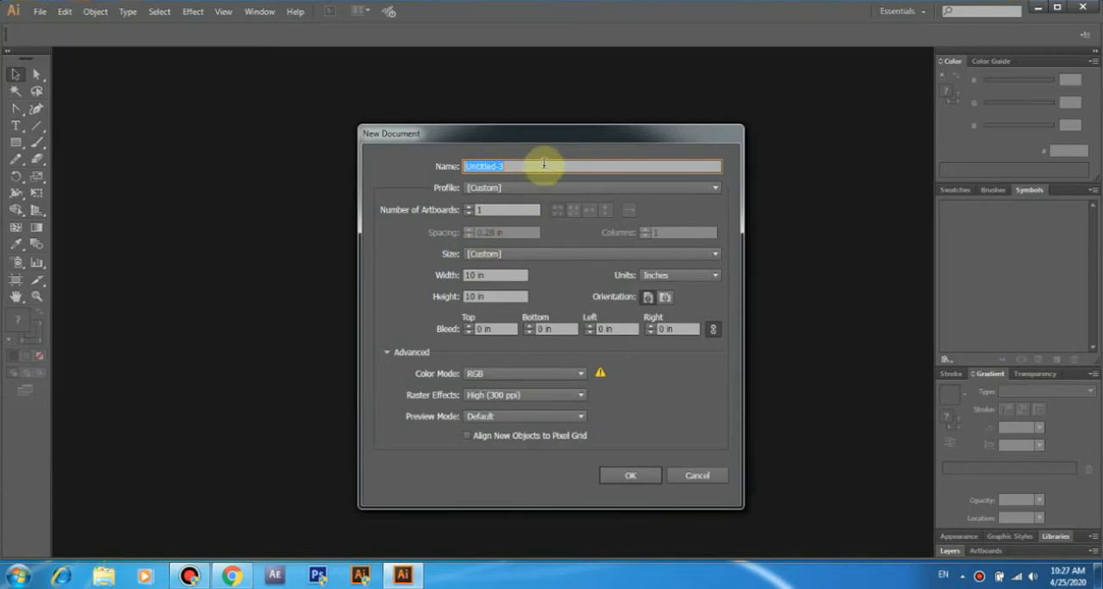
# - Create a new RGB document named Modern Logo, 10 in wide and 10 in high
pyautogui.write('odern Logo')
pyautogui.click(515, 274)
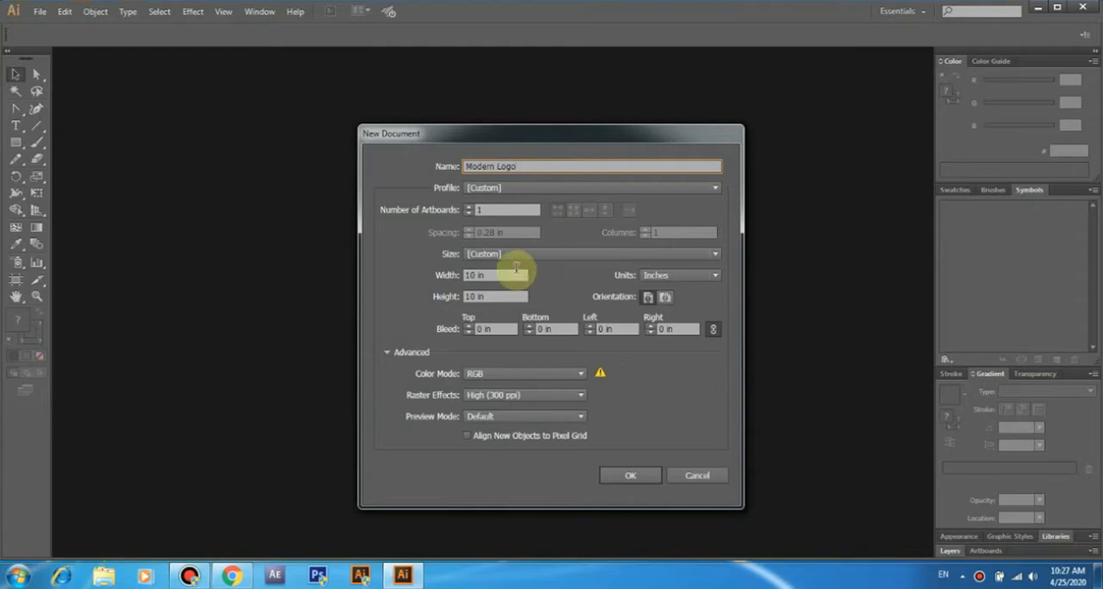
pyautogui.click(509, 296)
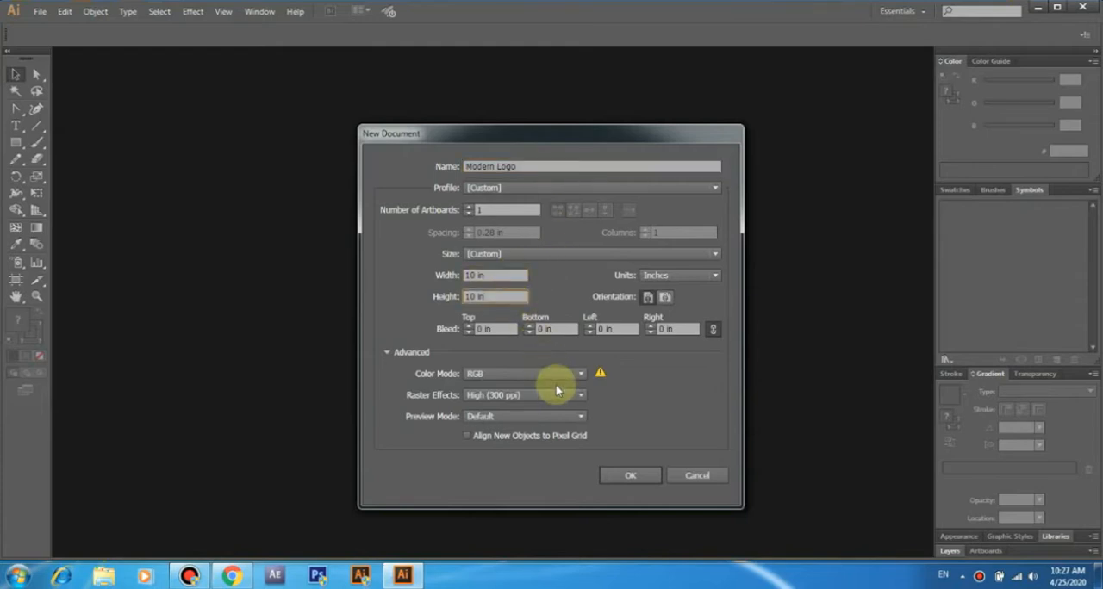
pyautogui.click(625, 475)
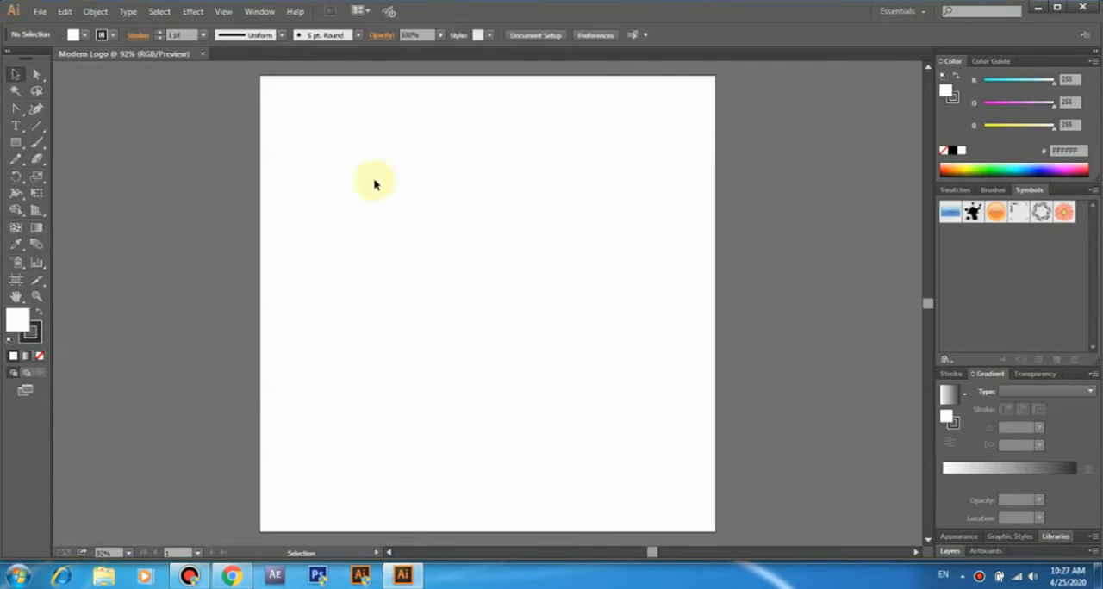
# - Draw a circle about 4.44 in across near the artboard's center and give it no fill
pyautogui.moveTo(15, 142); pyautogui.dragTo(77, 178)
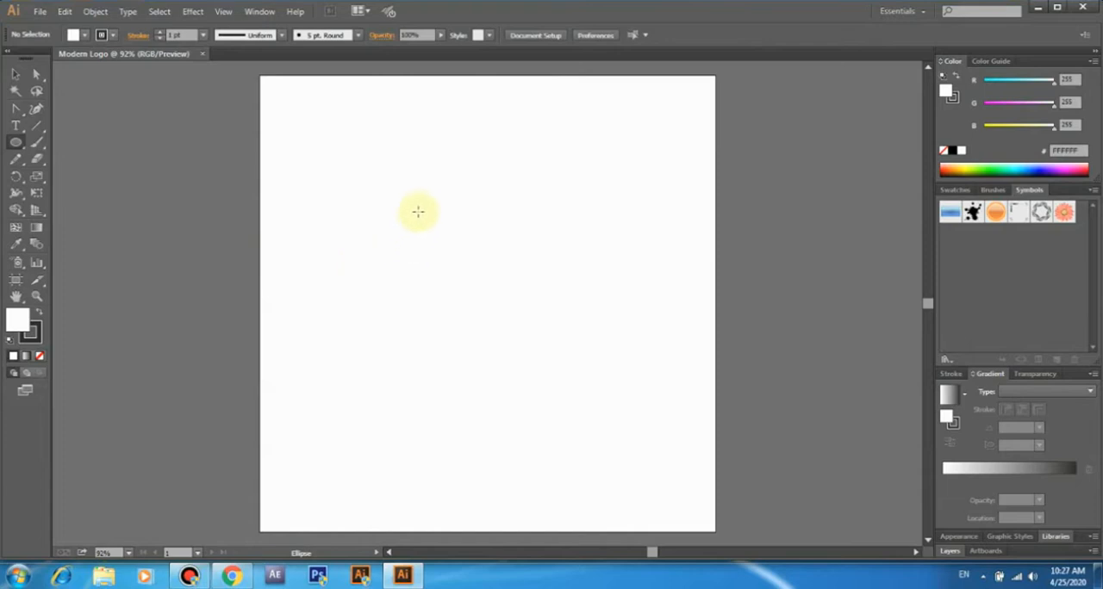
pyautogui.moveTo(407, 208); pyautogui.dragTo(609, 410)
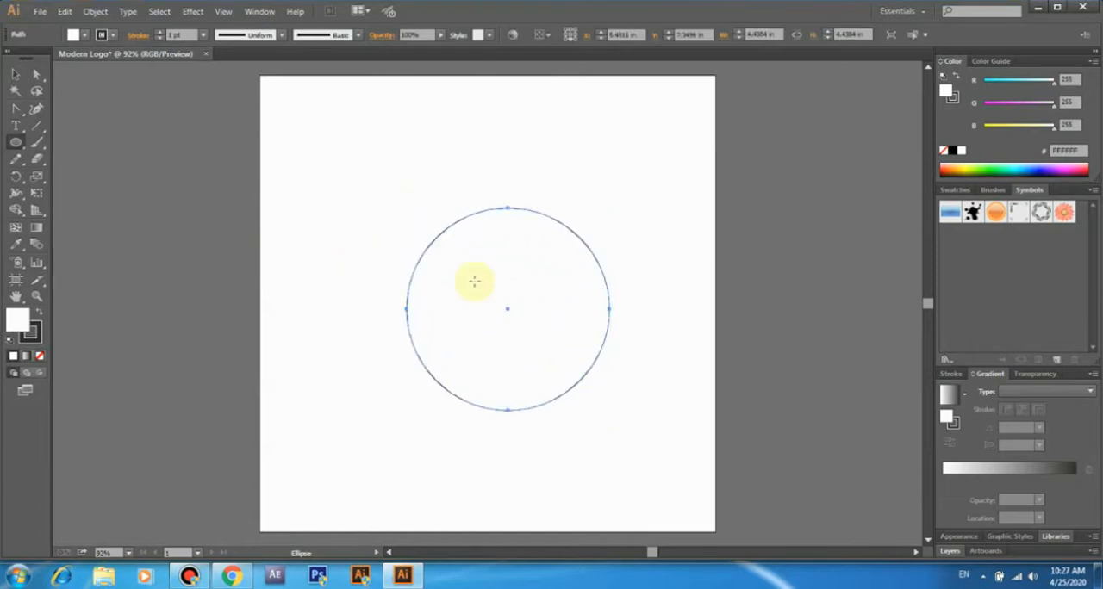
pyautogui.click(85, 36)
pyautogui.click(9, 56)
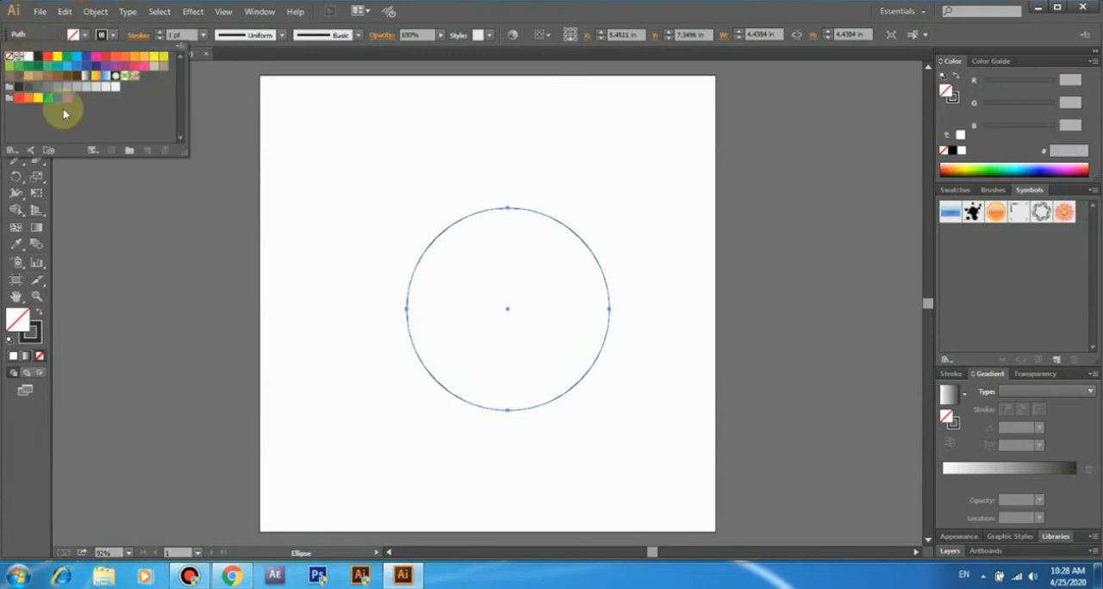
pyautogui.click(15, 74)
pyautogui.moveTo(557, 226); pyautogui.dragTo(561, 312)
pyautogui.click(538, 222)
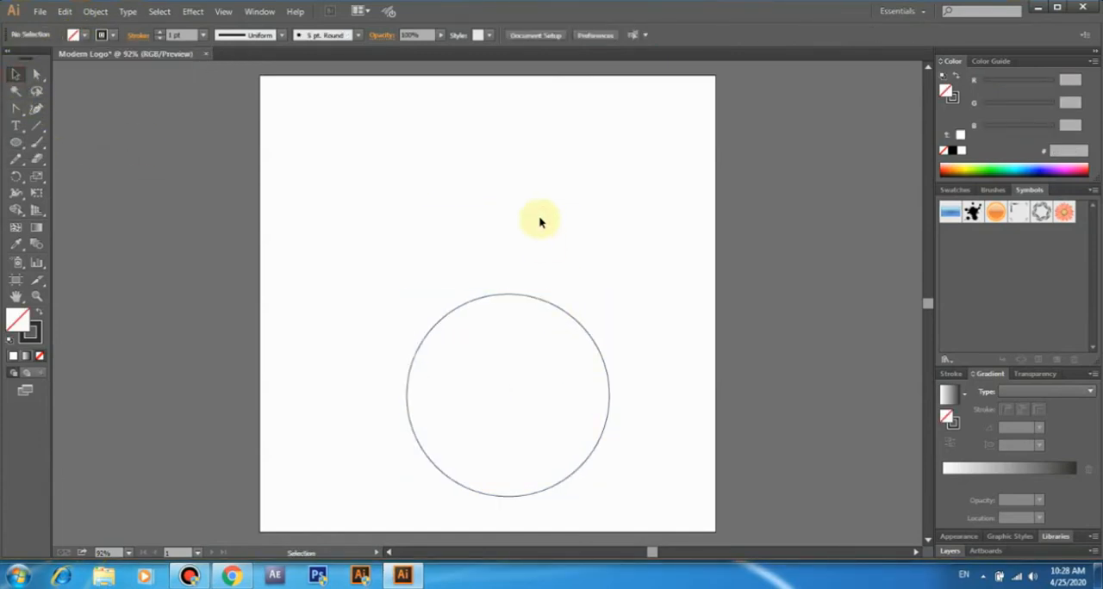
pyautogui.click(15, 143)
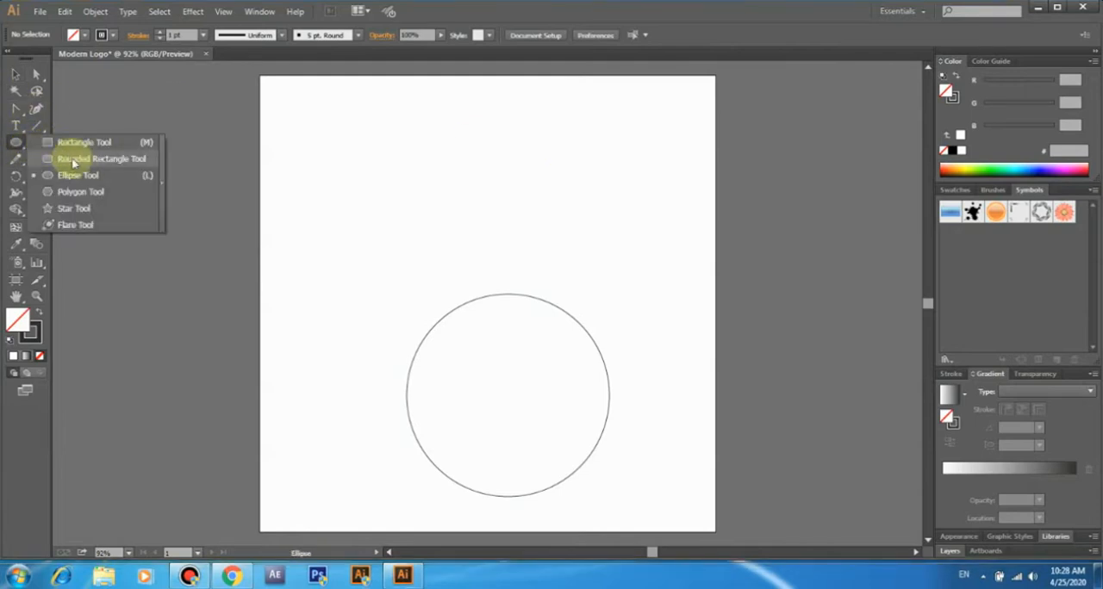
pyautogui.hotkey('ctrl', 'z')
# - Set the circle's fill to none and move the circle straight down about 1.9 in
pyautogui.click(74, 34)
pyautogui.click(11, 57)
pyautogui.click(114, 171)
pyautogui.click(16, 75)
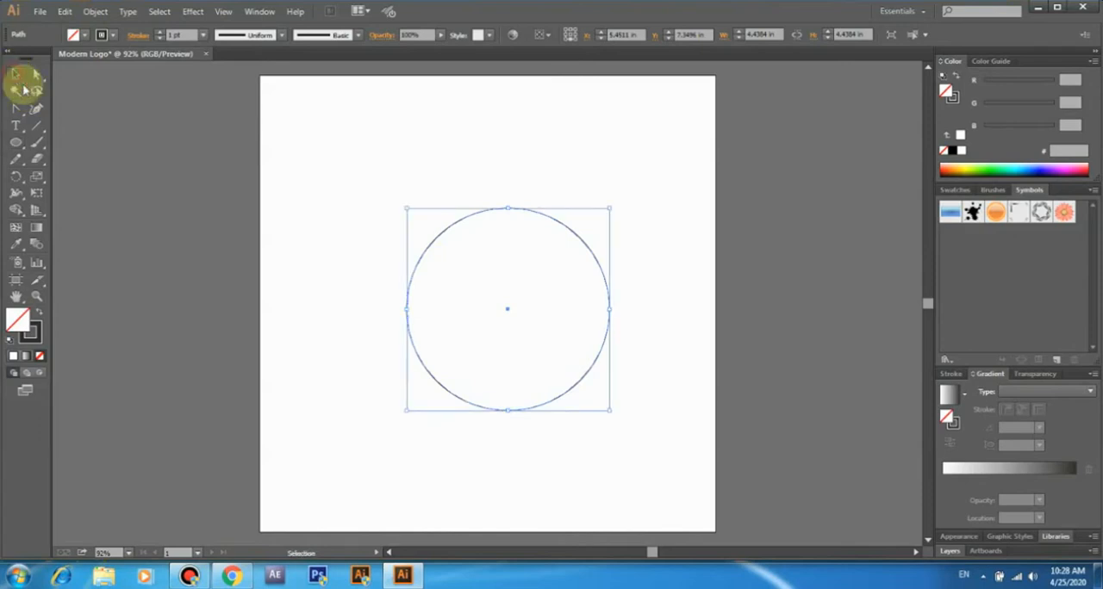
pyautogui.moveTo(560, 224); pyautogui.dragTo(561, 310)
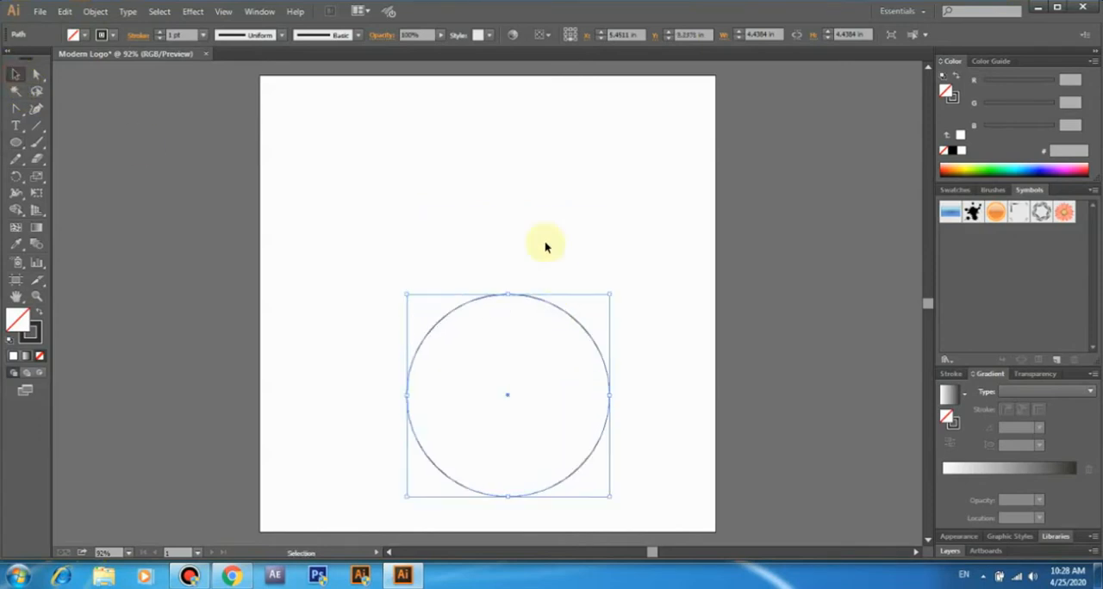
pyautogui.click(539, 225)
# - Draw a rectangle about 3.76 in wide and 0.63 in high above the circle, near the artboard's upper edge
pyautogui.moveTo(15, 143); pyautogui.dragTo(78, 142)
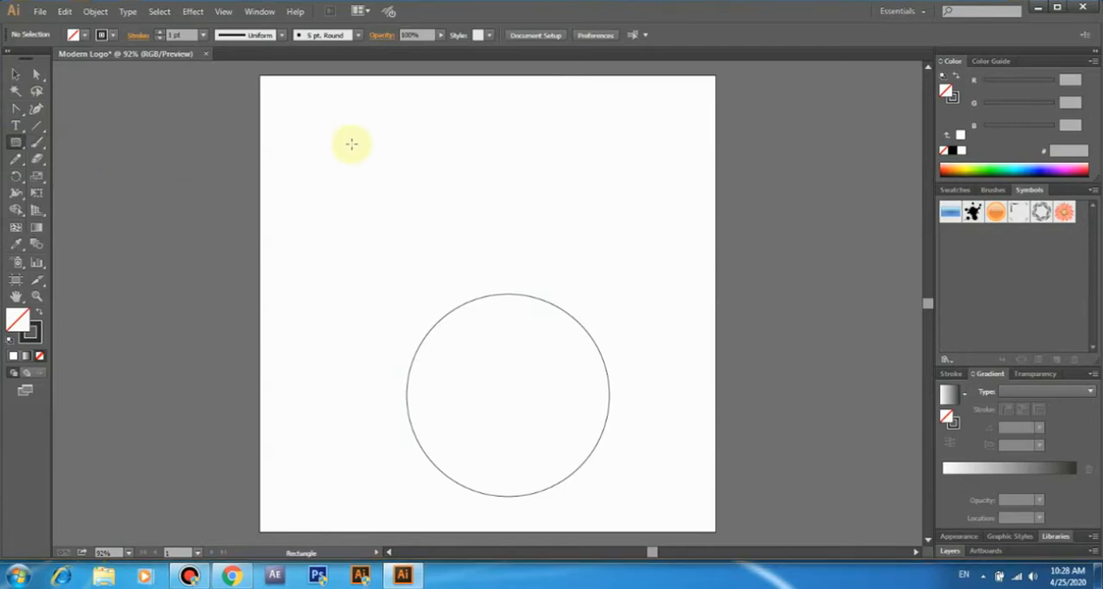
pyautogui.moveTo(375, 121); pyautogui.dragTo(546, 147)
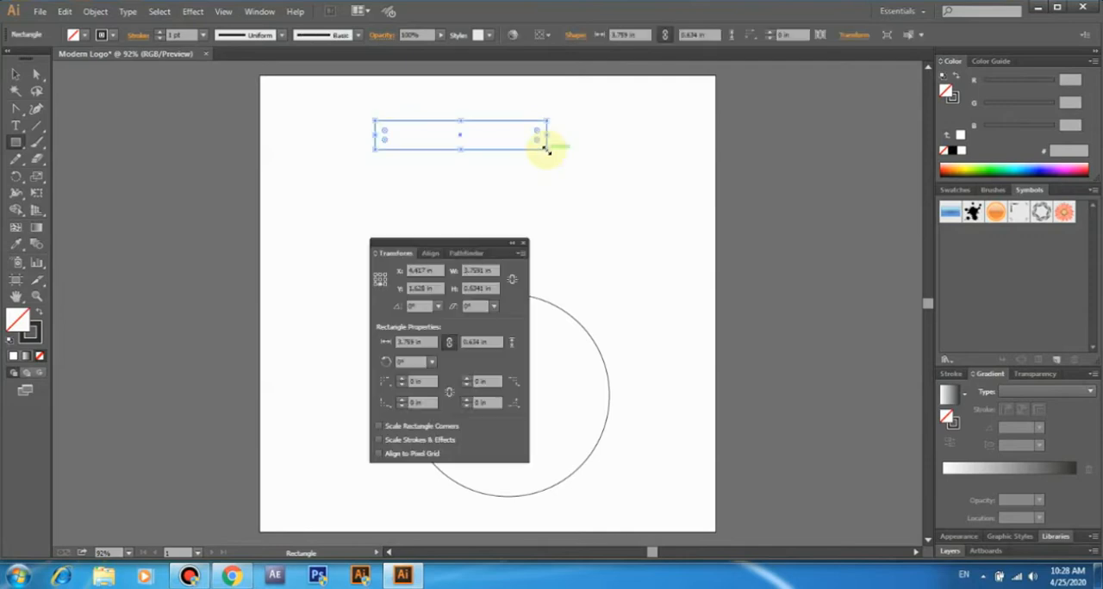
pyautogui.click(523, 239)
pyautogui.click(17, 74)
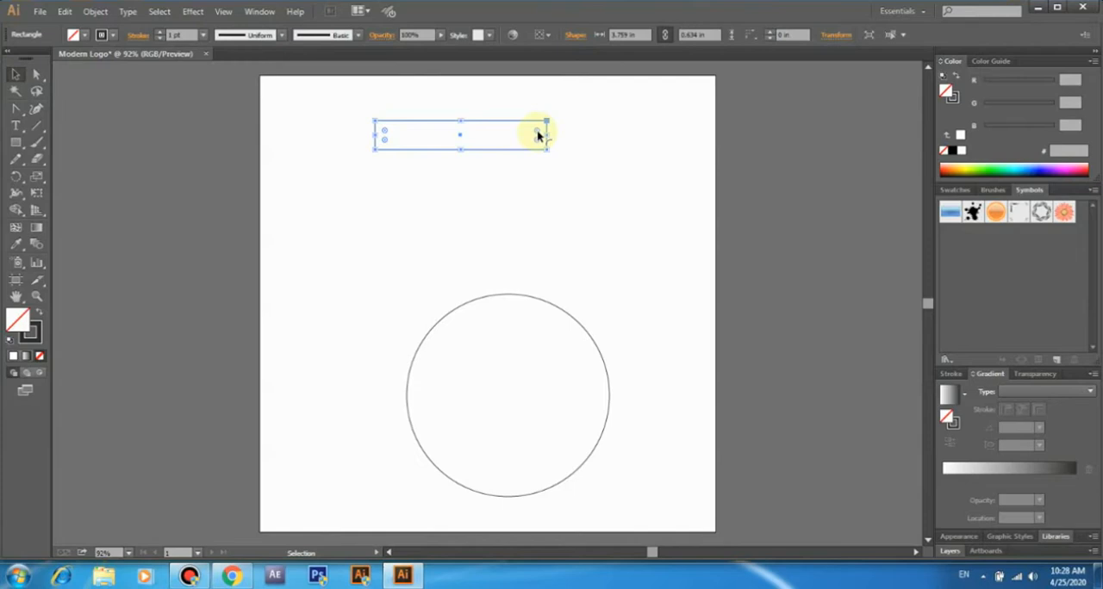
pyautogui.click(37, 74)
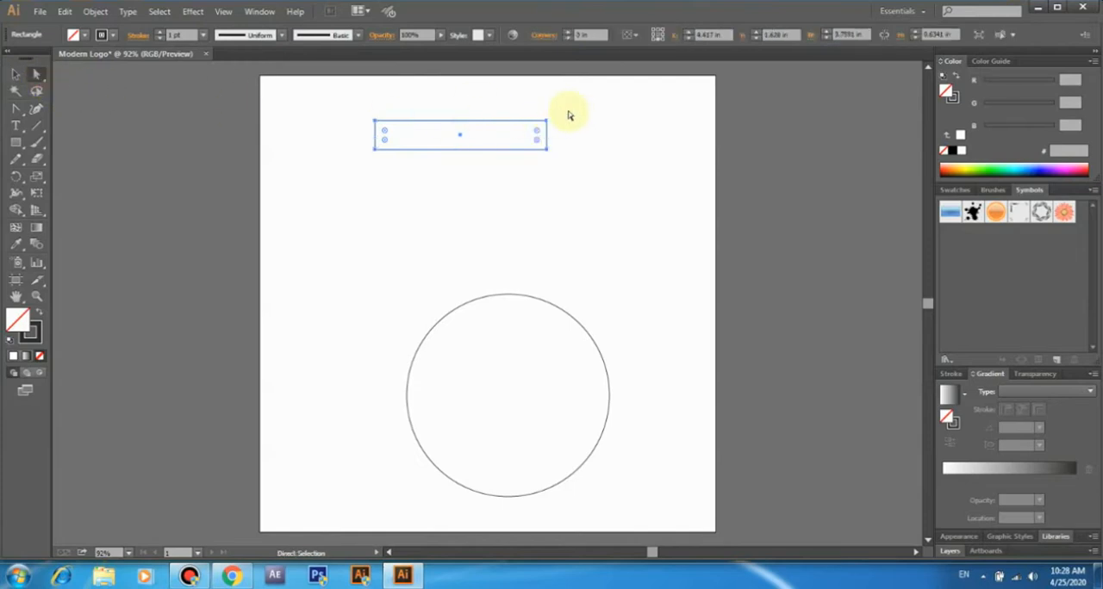
pyautogui.moveTo(559, 114); pyautogui.dragTo(473, 141)
pyautogui.moveTo(352, 104); pyautogui.dragTo(443, 145)
pyautogui.click(369, 143)
pyautogui.press('v')
pyautogui.click(489, 127)
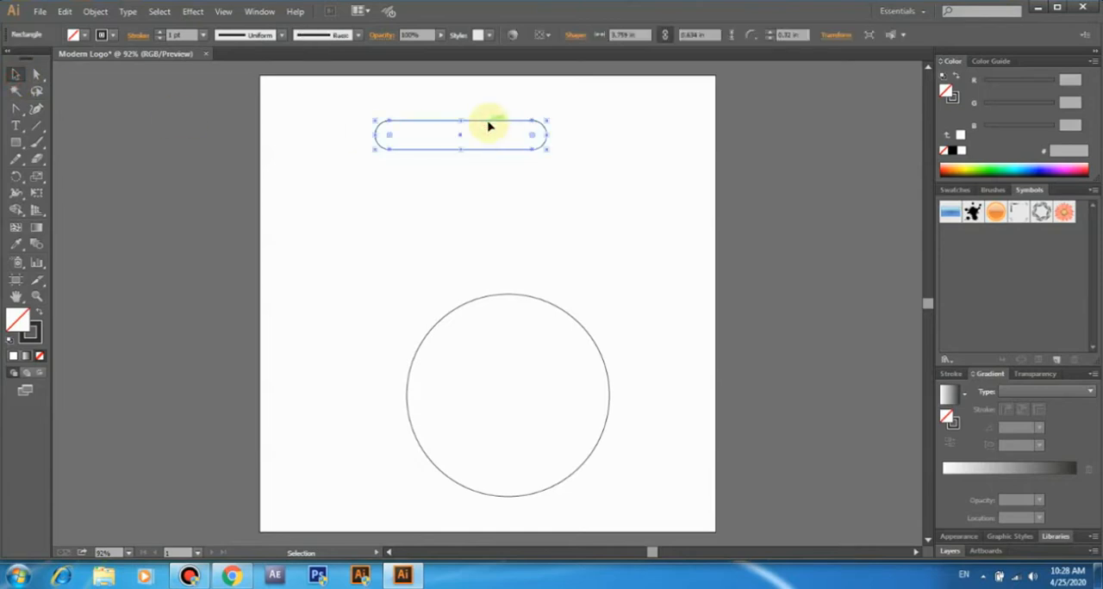
pyautogui.moveTo(489, 126); pyautogui.dragTo(488, 131)
# - Round all corners of the rectangle to a radius of about 0.32 in to form a pill shape
pyautogui.moveTo(560, 110); pyautogui.dragTo(481, 145)
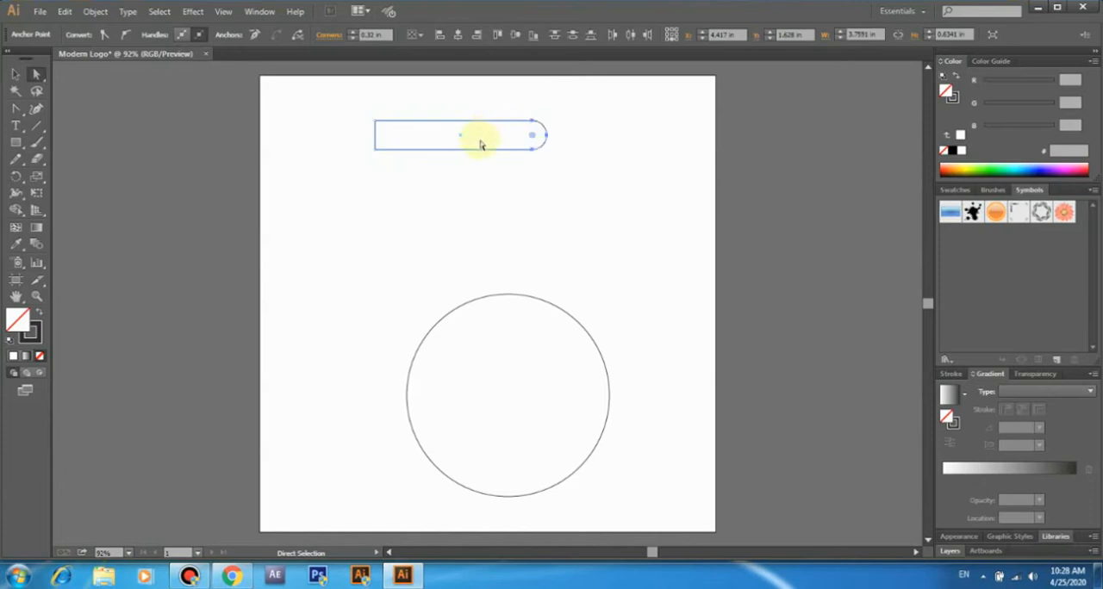
pyautogui.moveTo(341, 109); pyautogui.dragTo(420, 174)
pyautogui.moveTo(386, 134); pyautogui.dragTo(428, 152)
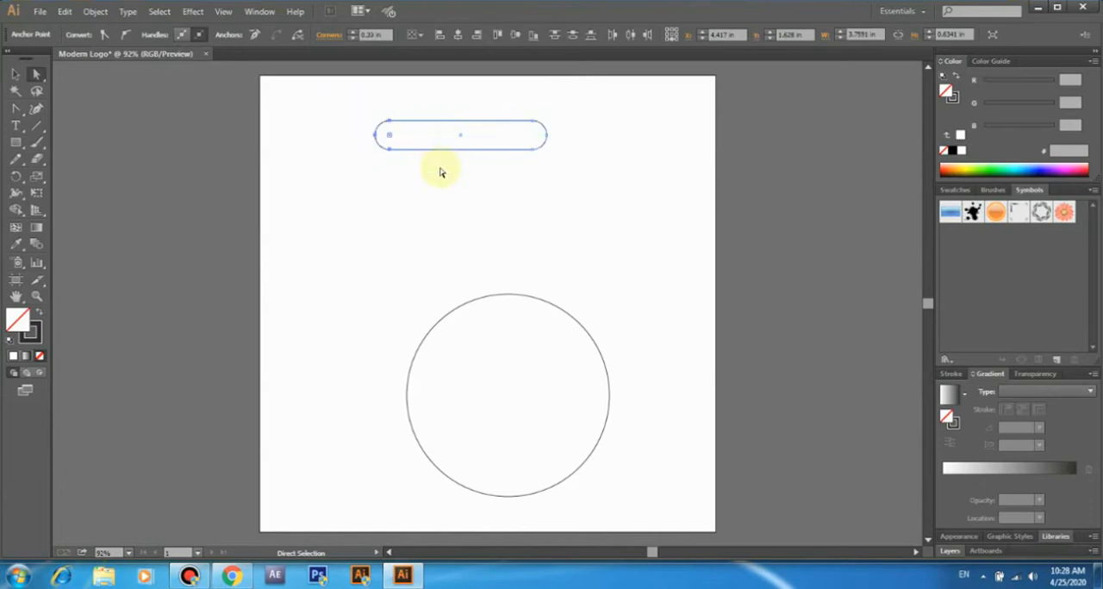
pyautogui.click(201, 119)
pyautogui.click(15, 75)
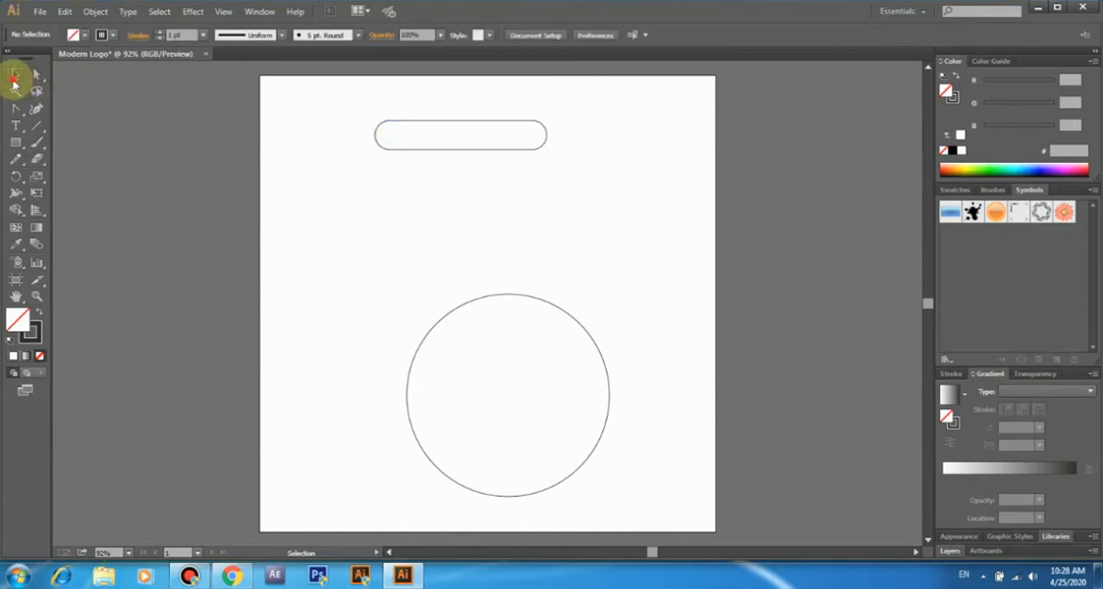
# - Copy the pill repeatedly downward to build a touching stack of eight, shifting each pair sideways for a staggered layout
pyautogui.click(488, 126)
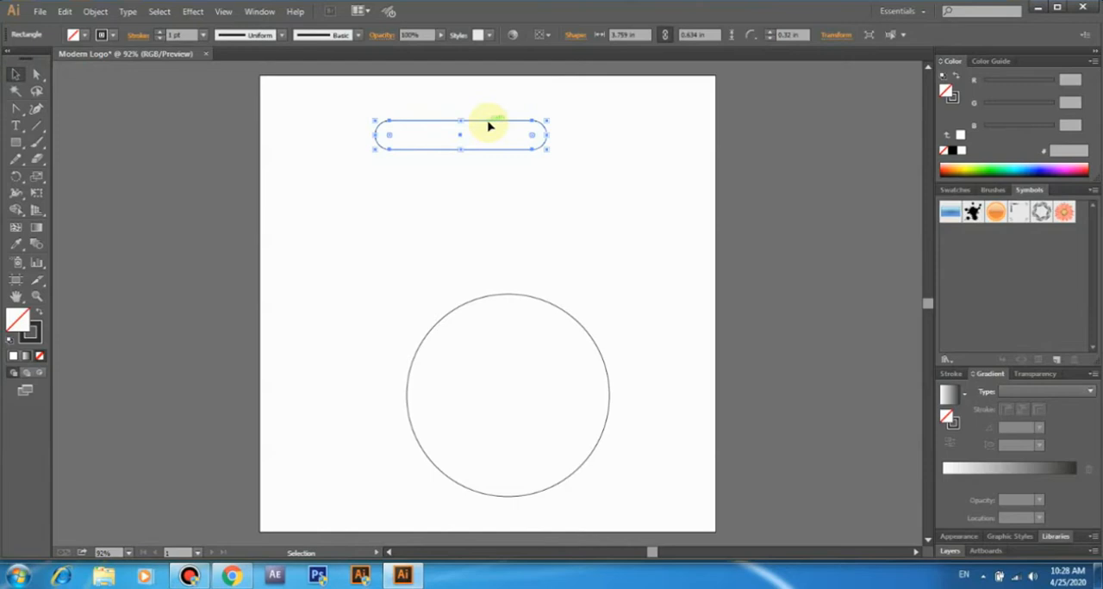
pyautogui.moveTo(489, 126); pyautogui.dragTo(415, 182)
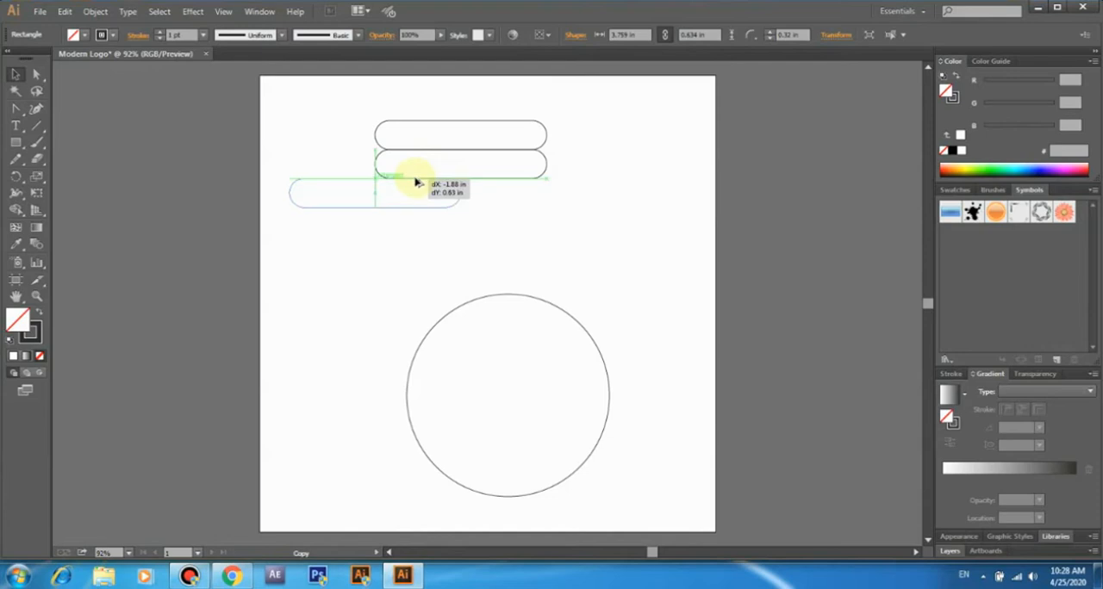
pyautogui.moveTo(416, 182); pyautogui.dragTo(462, 294)
pyautogui.click(494, 195)
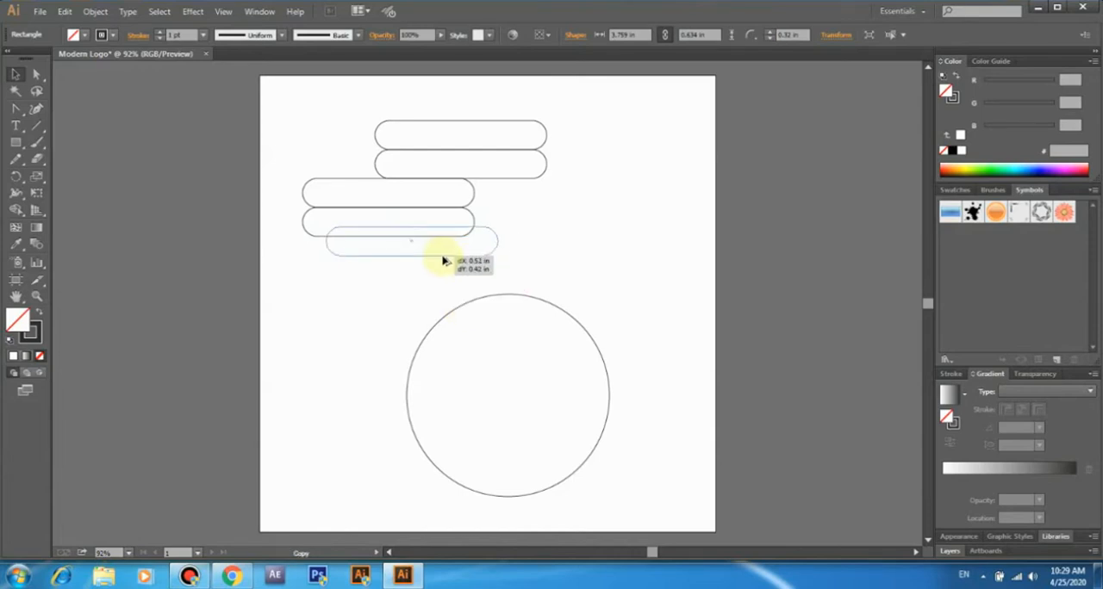
pyautogui.moveTo(445, 258); pyautogui.dragTo(437, 327)
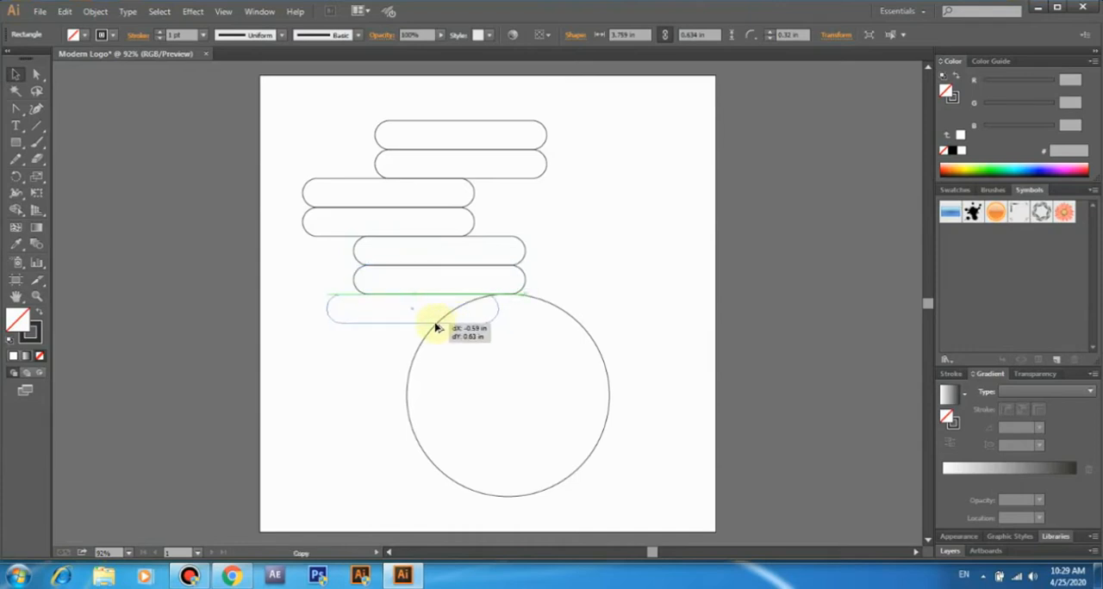
pyautogui.moveTo(437, 328); pyautogui.dragTo(426, 355)
# - Delete the upper pill of each of the four staggered pairs
pyautogui.click(340, 300)
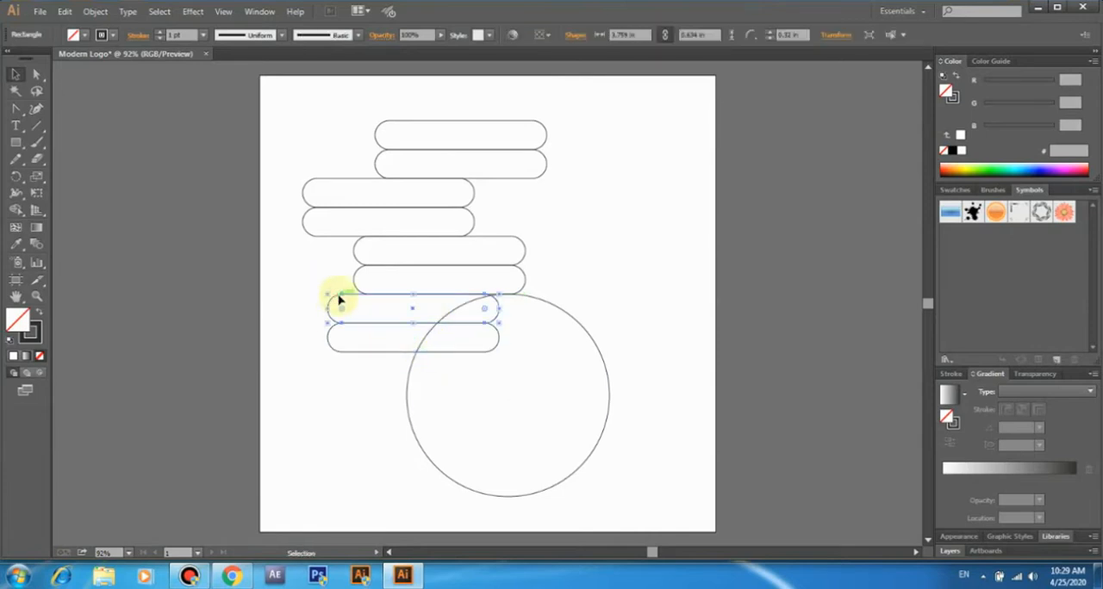
pyautogui.press('Delete')
pyautogui.click(356, 252)
pyautogui.press('Delete')
pyautogui.click(472, 201)
pyautogui.press('Delete')
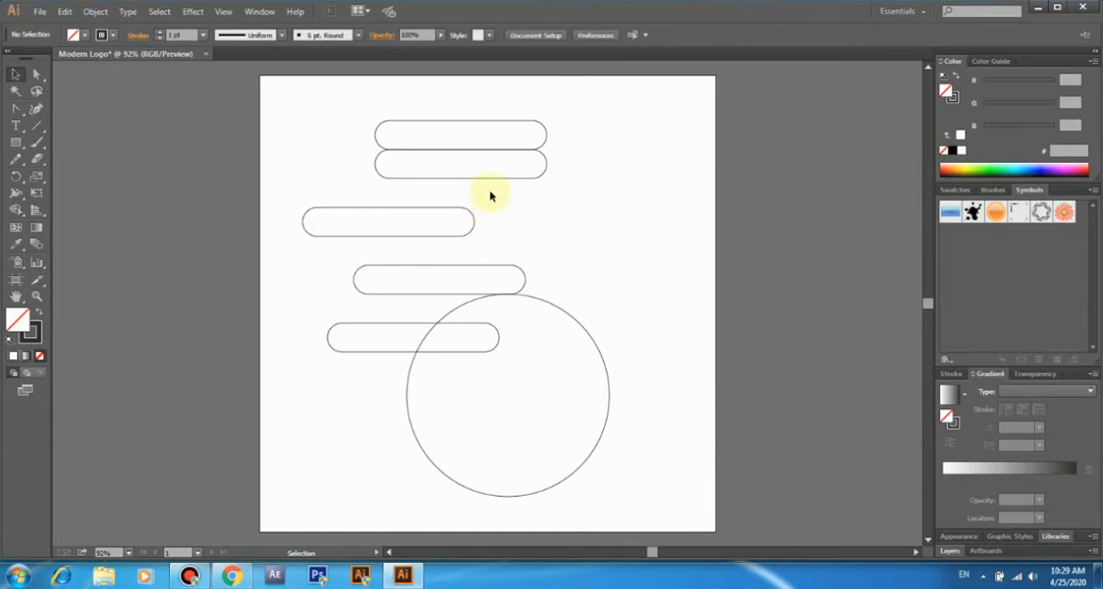
pyautogui.click(546, 143)
pyautogui.press('Delete')
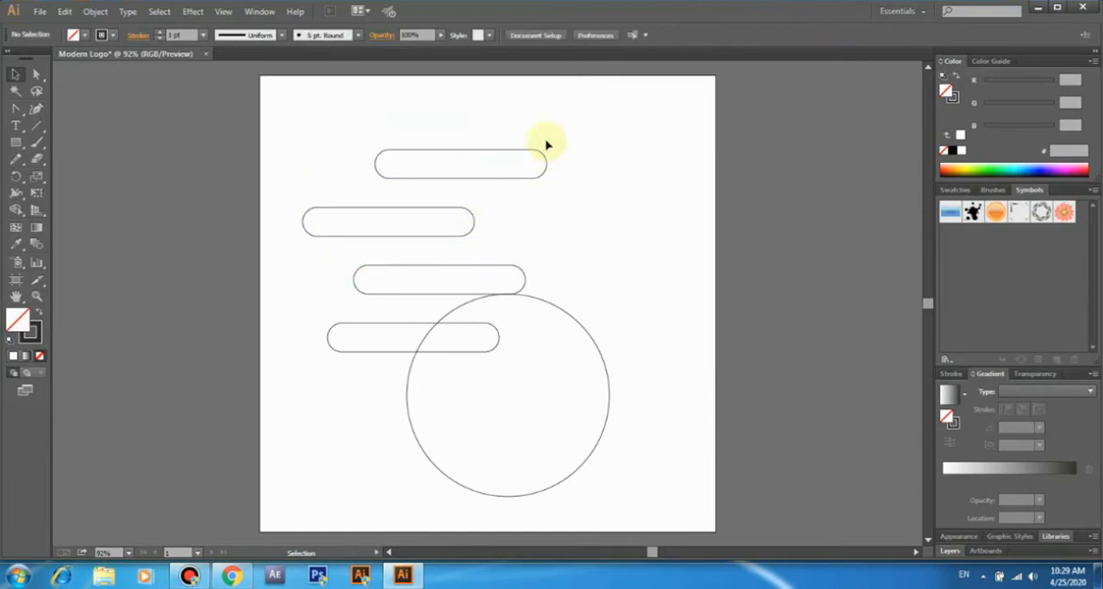
# - Move the four pills up and left clear of the circle, and move the circle up and slightly right to mid-height
pyautogui.moveTo(319, 145); pyautogui.dragTo(385, 328)
pyautogui.moveTo(399, 244); pyautogui.dragTo(299, 186)
pyautogui.click(530, 250)
pyautogui.moveTo(521, 299); pyautogui.dragTo(556, 193)
# - Move the four pills together about 3.1 in right and 2.1 in down so they overlap the circle's left half
pyautogui.click(301, 161)
pyautogui.moveTo(281, 94); pyautogui.dragTo(329, 317)
pyautogui.moveTo(374, 178); pyautogui.dragTo(480, 278)
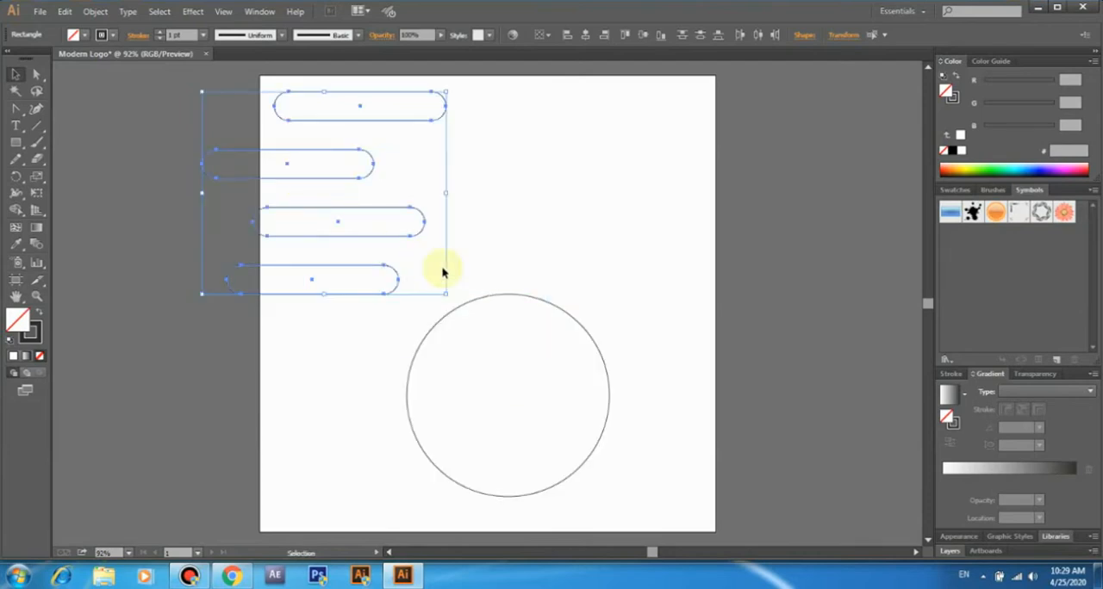
pyautogui.click(491, 289)
pyautogui.moveTo(524, 300); pyautogui.dragTo(557, 194)
pyautogui.moveTo(274, 84); pyautogui.dragTo(329, 317)
pyautogui.moveTo(340, 181); pyautogui.dragTo(480, 280)
# - Scale the four pills down proportionally and center them vertically within the circle's height
pyautogui.moveTo(343, 392); pyautogui.dragTo(376, 374)
pyautogui.moveTo(465, 265); pyautogui.dragTo(463, 277)
pyautogui.moveTo(379, 374); pyautogui.dragTo(362, 382)
# - Nudge the four pills left in small increments so they extend further beyond the circle's left edge
pyautogui.press('Left')
pyautogui.press('Left')
pyautogui.press('Left')
pyautogui.press('Left')
pyautogui.press('Left')
pyautogui.press('Left')
pyautogui.press('Left')
pyautogui.press('Left')
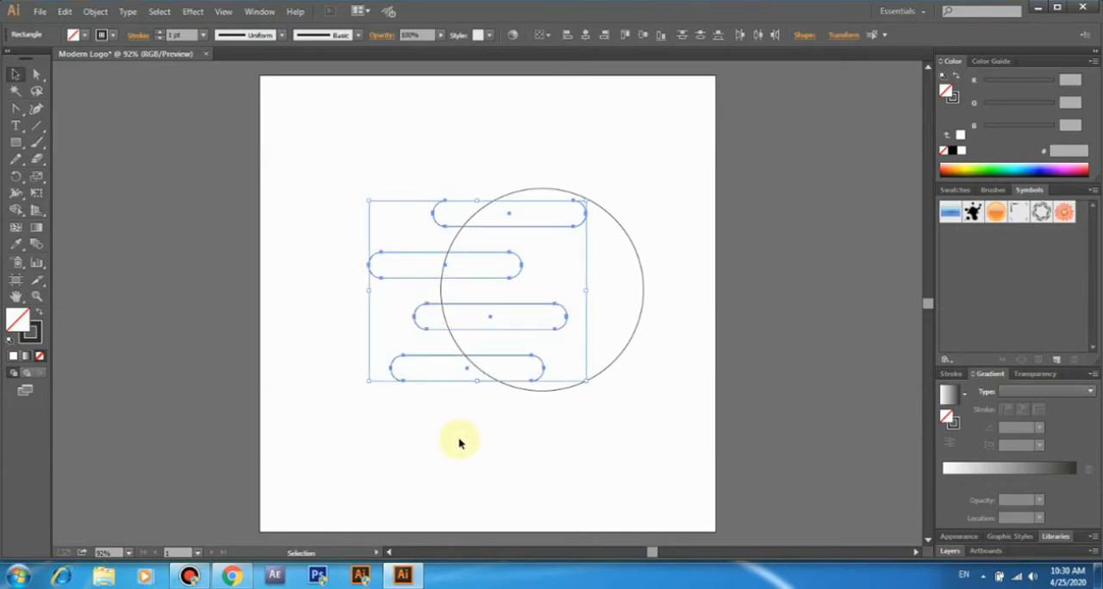
pyautogui.press('Left')
pyautogui.press('Left')
pyautogui.press('Left')
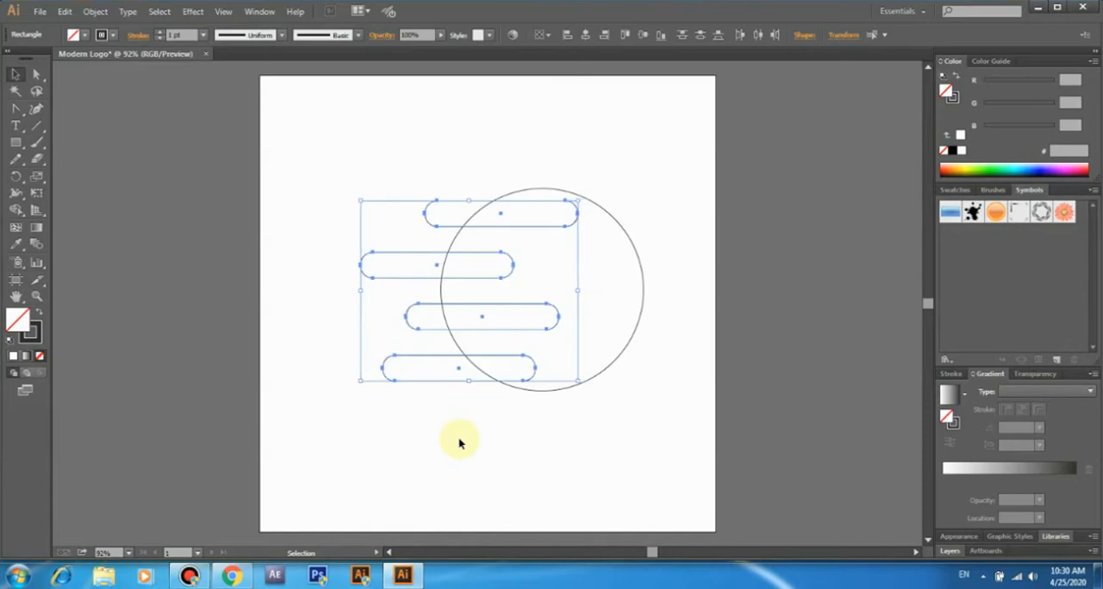
pyautogui.press('Left')
pyautogui.press('Left')
pyautogui.press('Left')
pyautogui.press('Left')
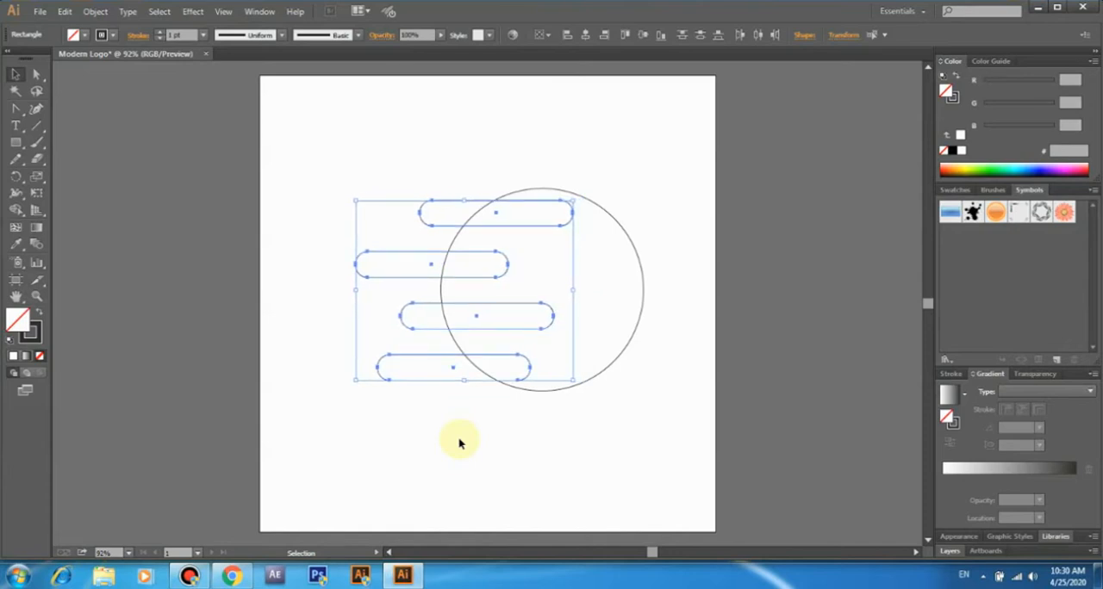
pyautogui.click(461, 442)
pyautogui.moveTo(328, 158); pyautogui.dragTo(647, 445)
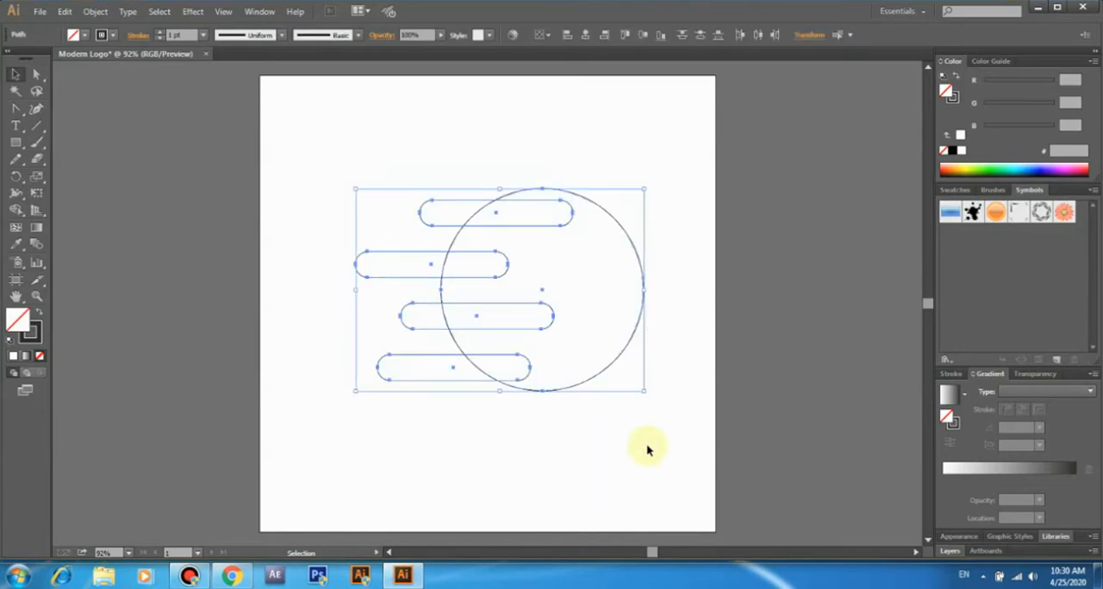
pyautogui.click(17, 210)
pyautogui.click(591, 293)
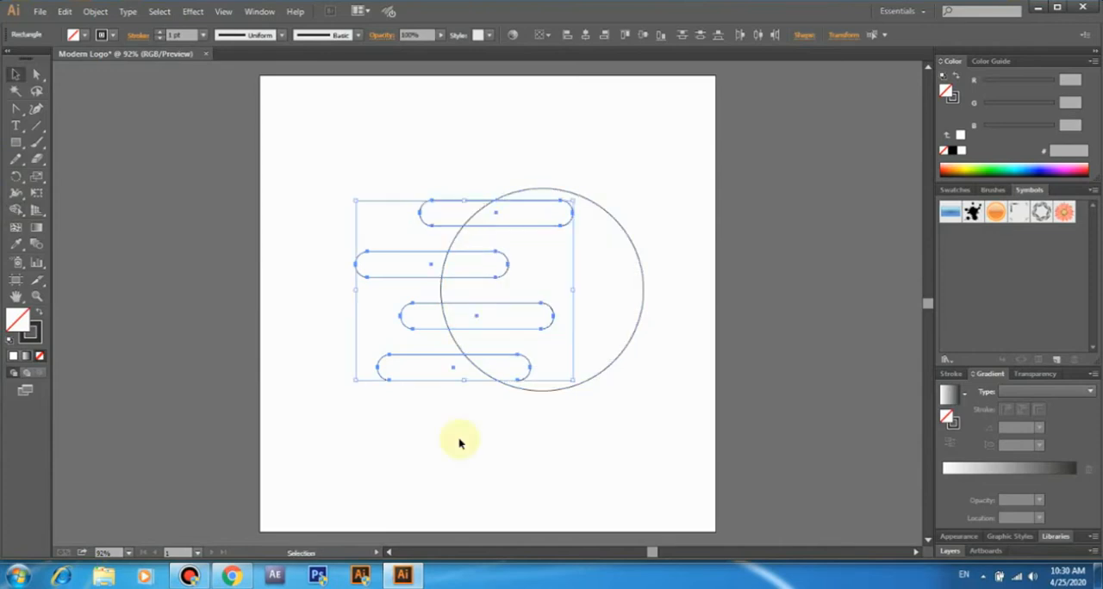
# - Select the circle and all four pills and use Shape Builder to separate the circle's interior from the pill parts outside it
pyautogui.click(461, 441)
pyautogui.moveTo(328, 161); pyautogui.dragTo(646, 447)
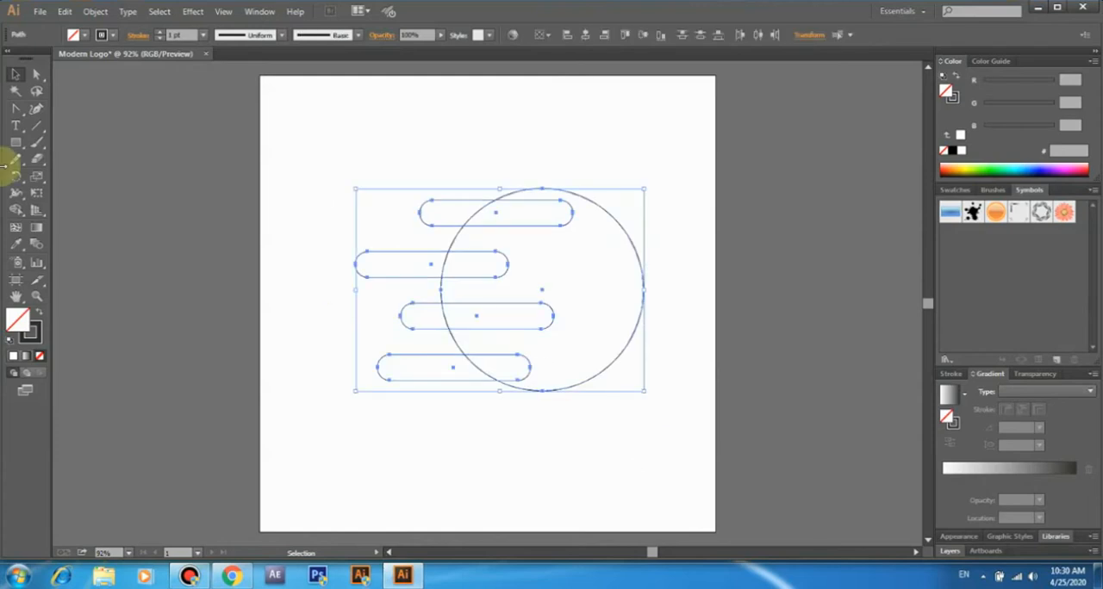
pyautogui.click(17, 210)
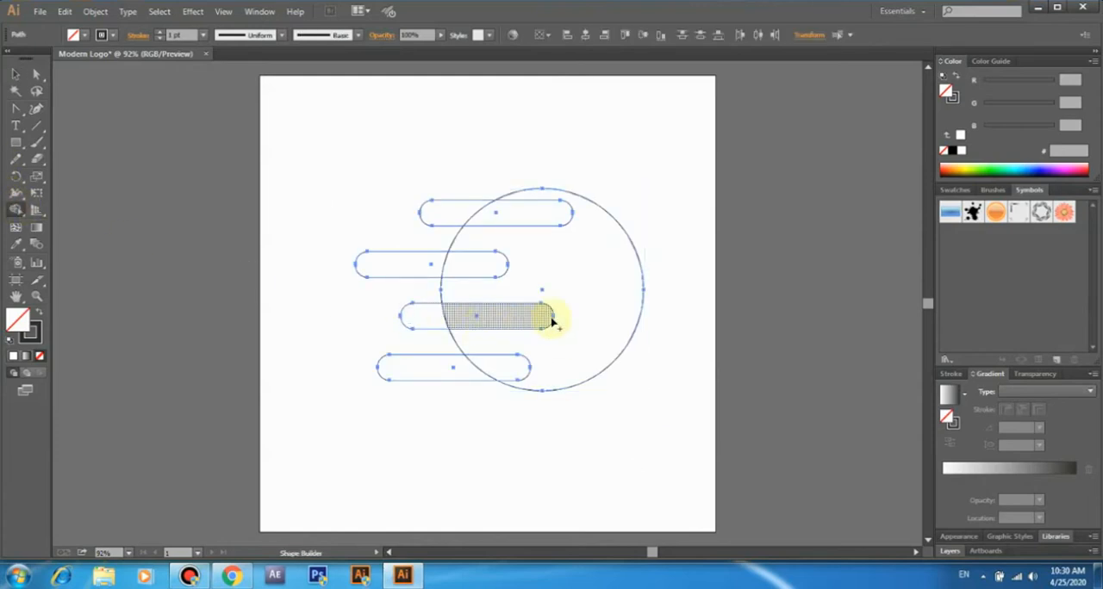
pyautogui.click(591, 291)
pyautogui.click(455, 213)
pyautogui.click(419, 265)
pyautogui.click(422, 317)
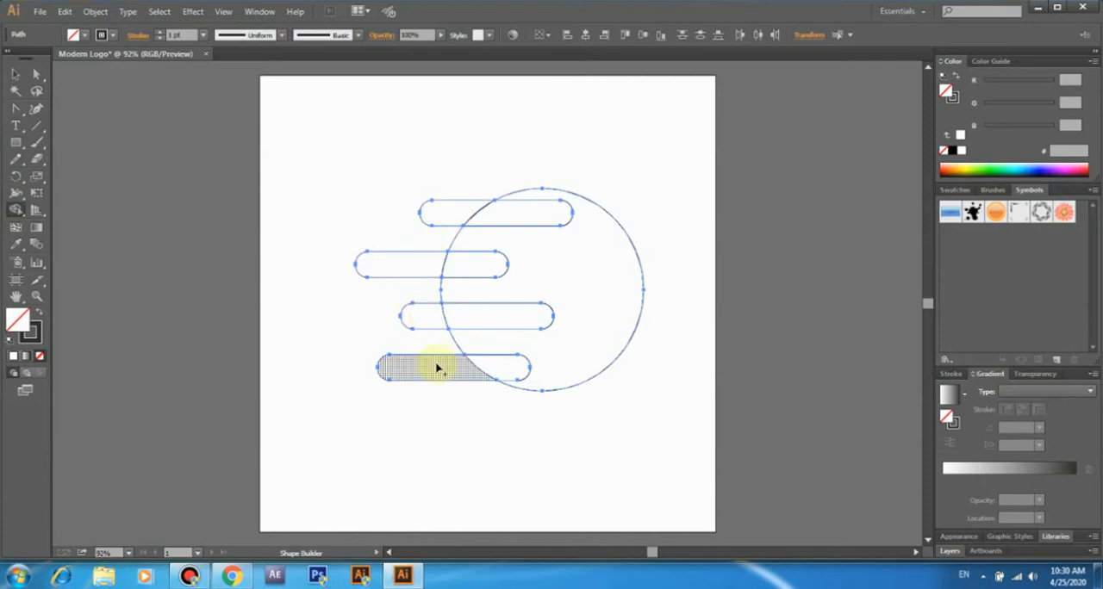
# - Nudge the four pill pieces outside the circle left in small increments, separating them from the circle's edge
pyautogui.click(16, 74)
pyautogui.click(346, 174)
pyautogui.moveTo(365, 220); pyautogui.dragTo(426, 388)
pyautogui.press('Left')
pyautogui.press('Left')
pyautogui.press('Left')
pyautogui.press('Left')
pyautogui.press('Left')
pyautogui.press('Left')
pyautogui.press('Left')
pyautogui.press('Left')
pyautogui.press('Left')
pyautogui.press('Left')
pyautogui.press('Left')
pyautogui.press('Left')
pyautogui.press('Left')
pyautogui.press('Left')
pyautogui.press('Left')
pyautogui.press('Left')
pyautogui.press('Left')
pyautogui.press('Left')
pyautogui.press('Left')
pyautogui.press('Left')
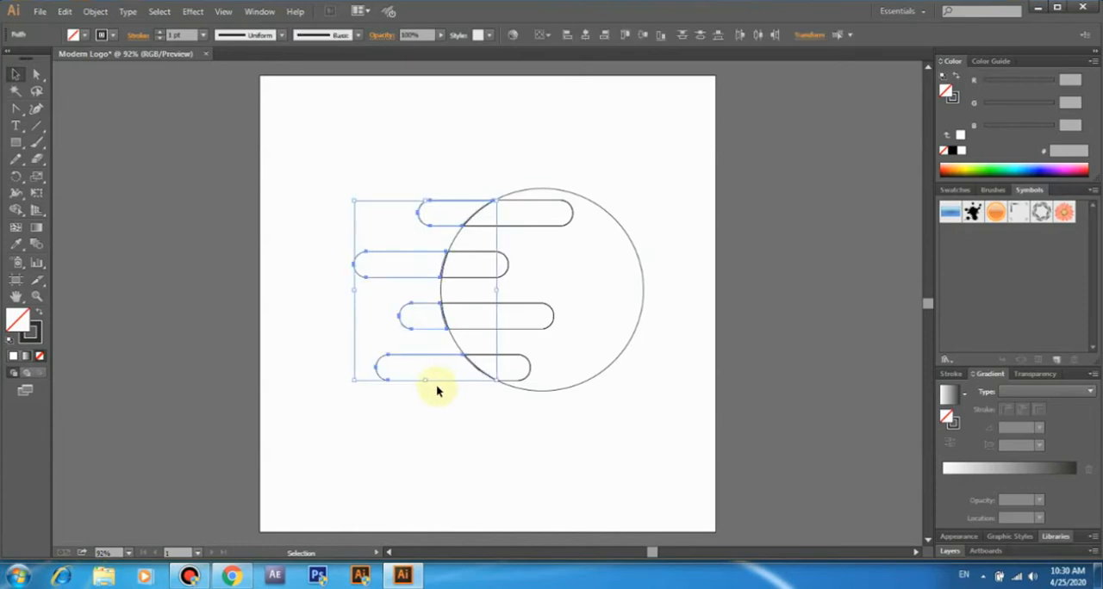
pyautogui.press('Left')
pyautogui.press('Left')
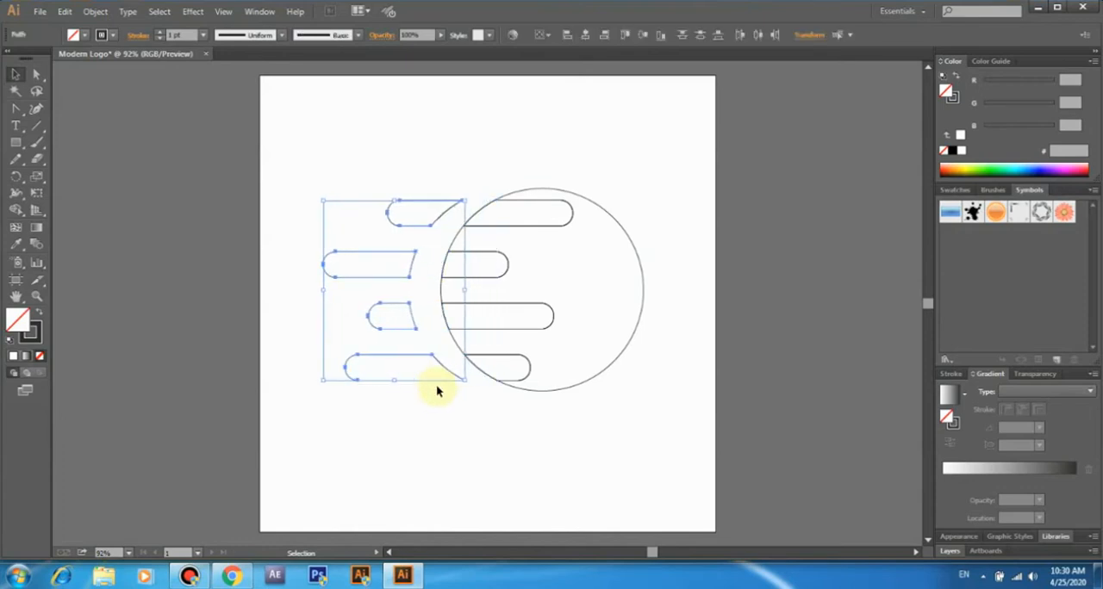
# - Select the circle with its inner pill parts and use Shape Builder to cut the four pill areas out of it
pyautogui.click(487, 402)
pyautogui.moveTo(481, 176); pyautogui.dragTo(645, 408)
pyautogui.click(16, 209)
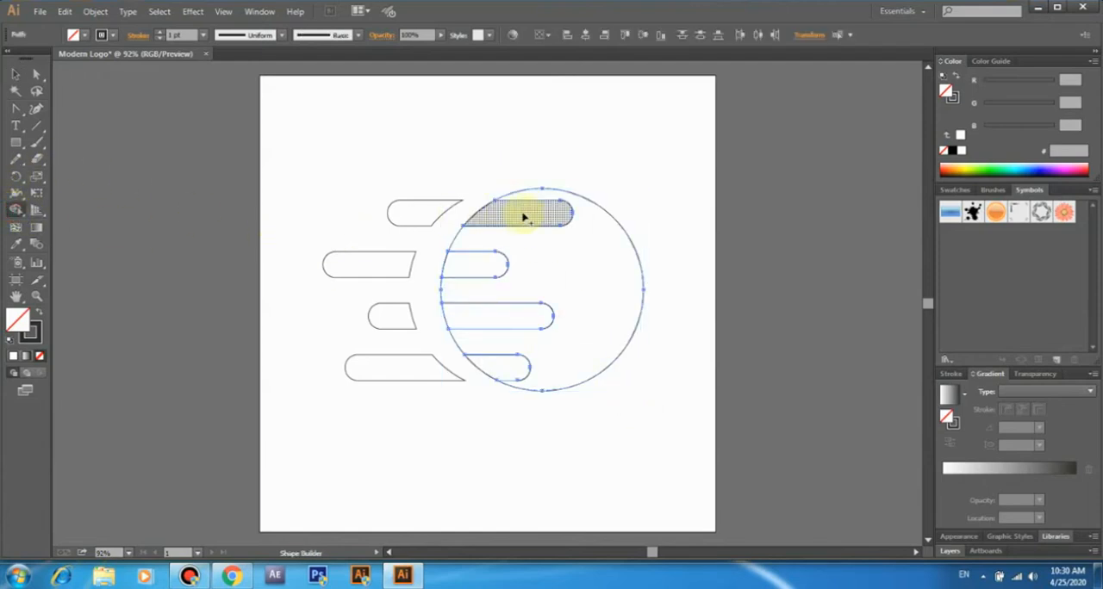
pyautogui.moveTo(518, 219); pyautogui.dragTo(472, 215)
pyautogui.moveTo(466, 261); pyautogui.dragTo(434, 268)
pyautogui.moveTo(462, 314); pyautogui.dragTo(439, 321)
pyautogui.moveTo(492, 370); pyautogui.dragTo(472, 374)
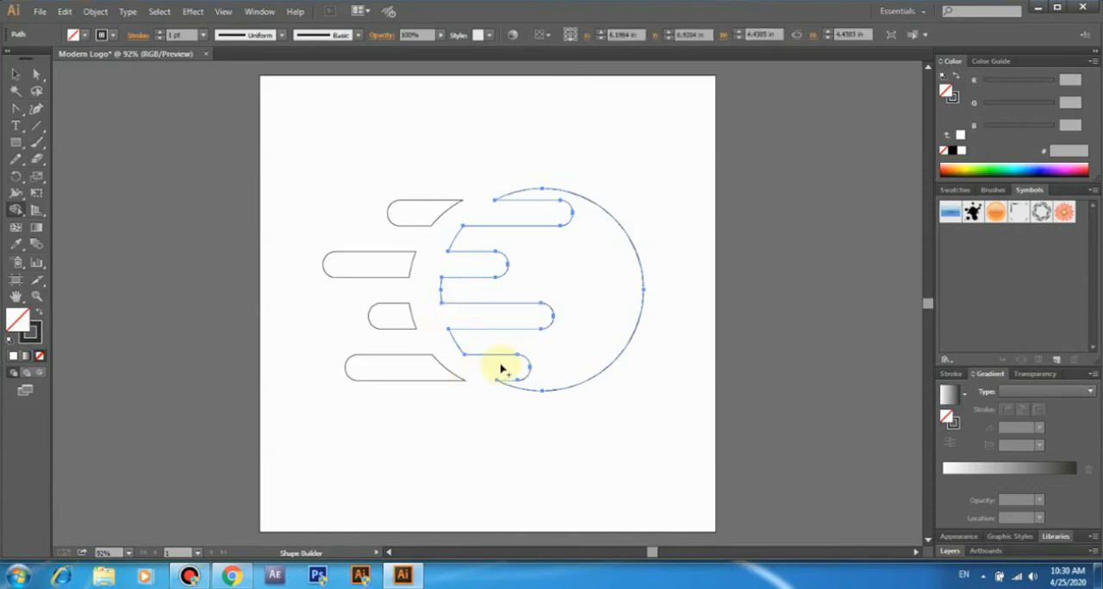
# - Try shifting the four outer pill pieces back toward the notched circle in small increments
pyautogui.click(19, 76)
pyautogui.click(315, 192)
pyautogui.moveTo(313, 173); pyautogui.dragTo(408, 395)
pyautogui.press('Right')
pyautogui.press('Right')
pyautogui.press('Right')
pyautogui.press('Right')
pyautogui.press('Right')
pyautogui.press('Right')
pyautogui.press('Right')
pyautogui.press('Right')
pyautogui.press('Right')
pyautogui.press('Right')
pyautogui.press('Right')
pyautogui.press('Right')
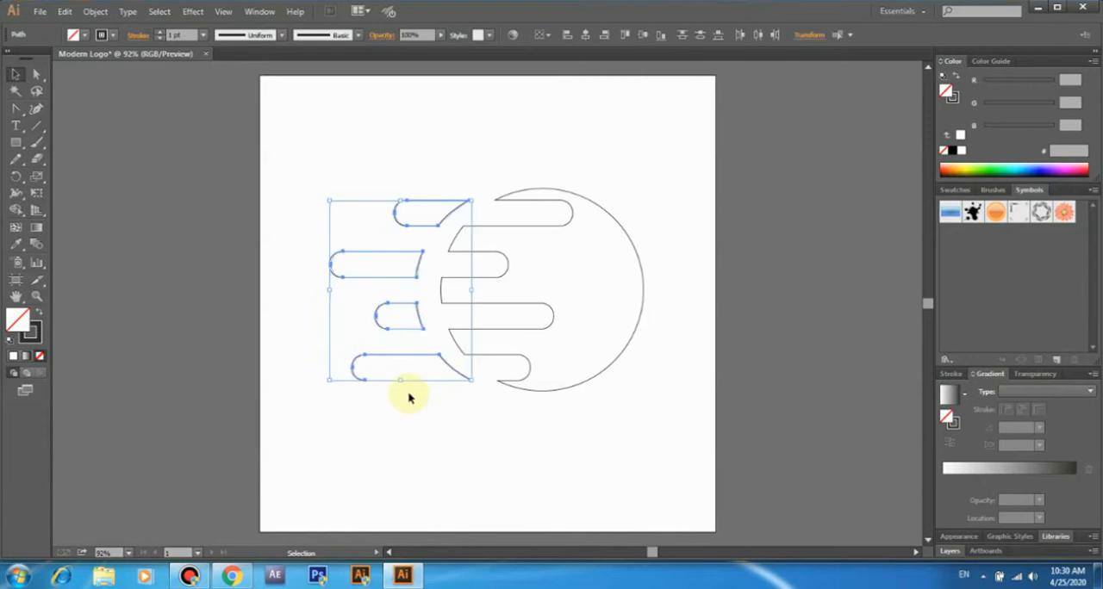
pyautogui.press('Right')
pyautogui.press('Right')
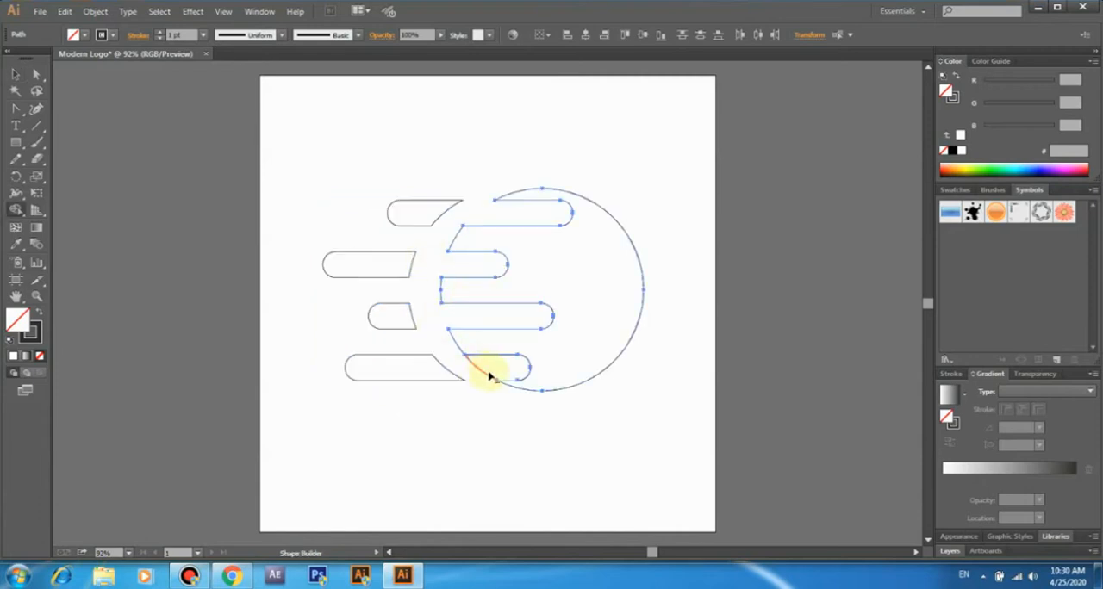
# - Clear the leftover arc at the lowest notch and nudge the four outer pill pieces right, leaving a narrow gap beside the circle
pyautogui.click(472, 374)
pyautogui.click(15, 74)
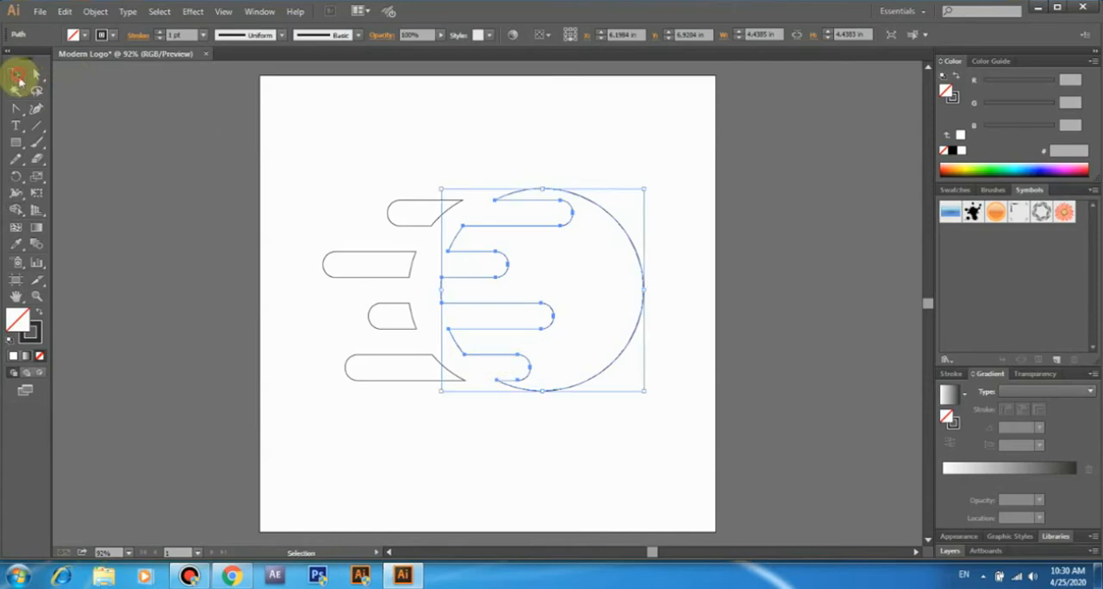
pyautogui.click(311, 193)
pyautogui.moveTo(408, 396); pyautogui.dragTo(409, 397)
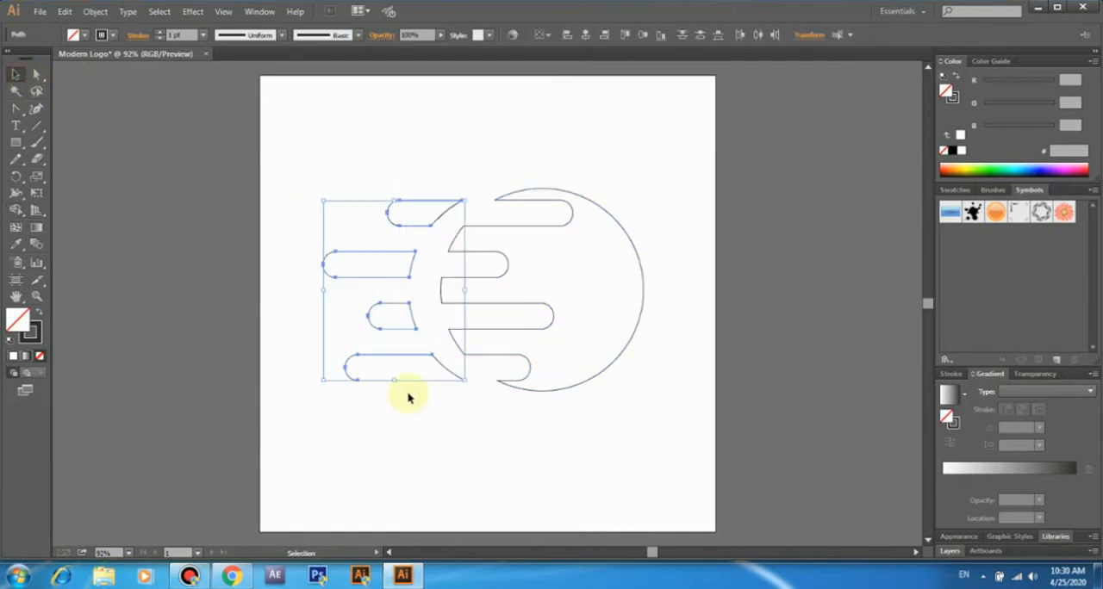
pyautogui.press('Right')
pyautogui.press('Right')
pyautogui.press('Right')
pyautogui.press('Right')
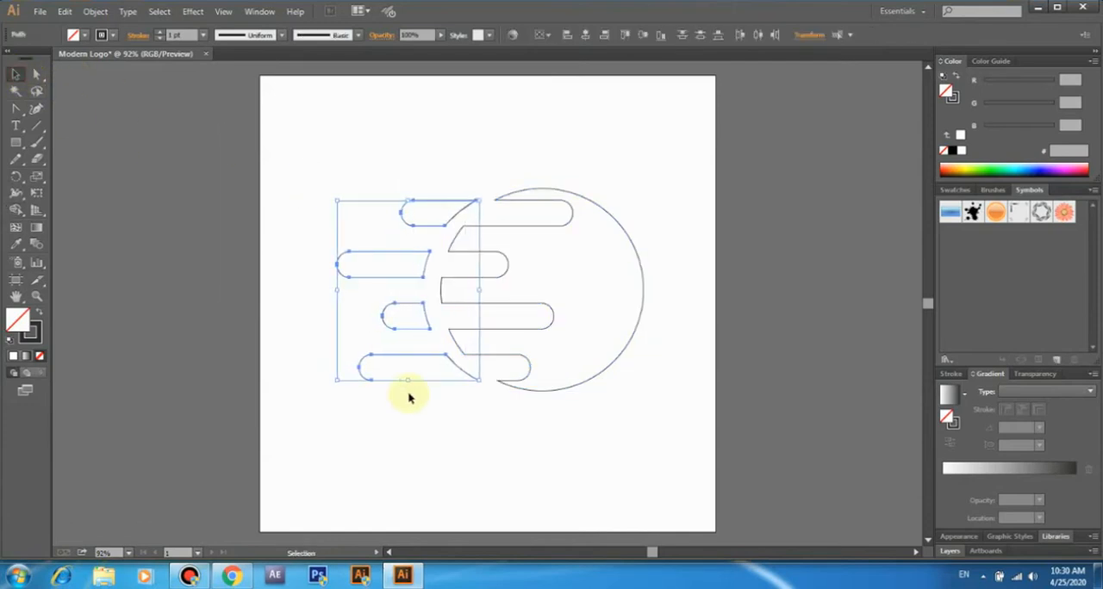
pyautogui.press('Right')
pyautogui.press('Right')
pyautogui.press('Right')
pyautogui.press('Right')
pyautogui.press('Right')
pyautogui.press('Right')
pyautogui.press('Right')
pyautogui.press('Right')
pyautogui.press('Right')
pyautogui.press('Right')
pyautogui.press('Right')
pyautogui.press('Right')
pyautogui.press('Right')
pyautogui.press('Right')
pyautogui.press('Right')
pyautogui.press('Right')
pyautogui.press('Left')
pyautogui.press('Left')
pyautogui.press('Left')
pyautogui.press('Left')
pyautogui.press('Left')
pyautogui.press('Left')
pyautogui.press('Left')
pyautogui.press('Left')
pyautogui.press('Left')
pyautogui.press('Left')
pyautogui.press('Left')
pyautogui.press('Left')
pyautogui.press('Left')
pyautogui.press('Left')
pyautogui.press('Left')
pyautogui.press('Left')
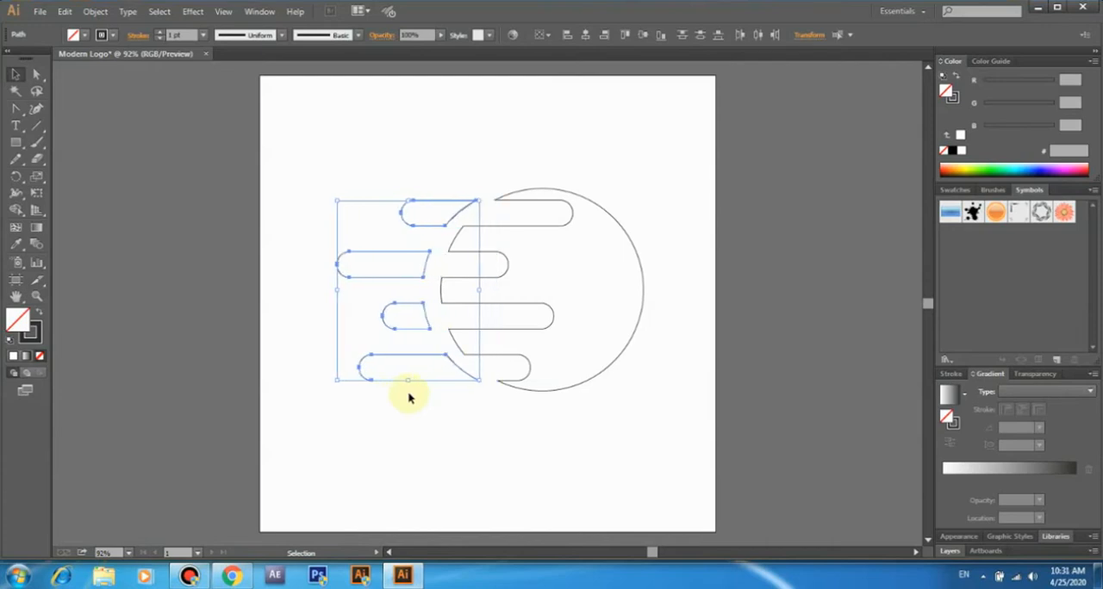
pyautogui.click(441, 426)
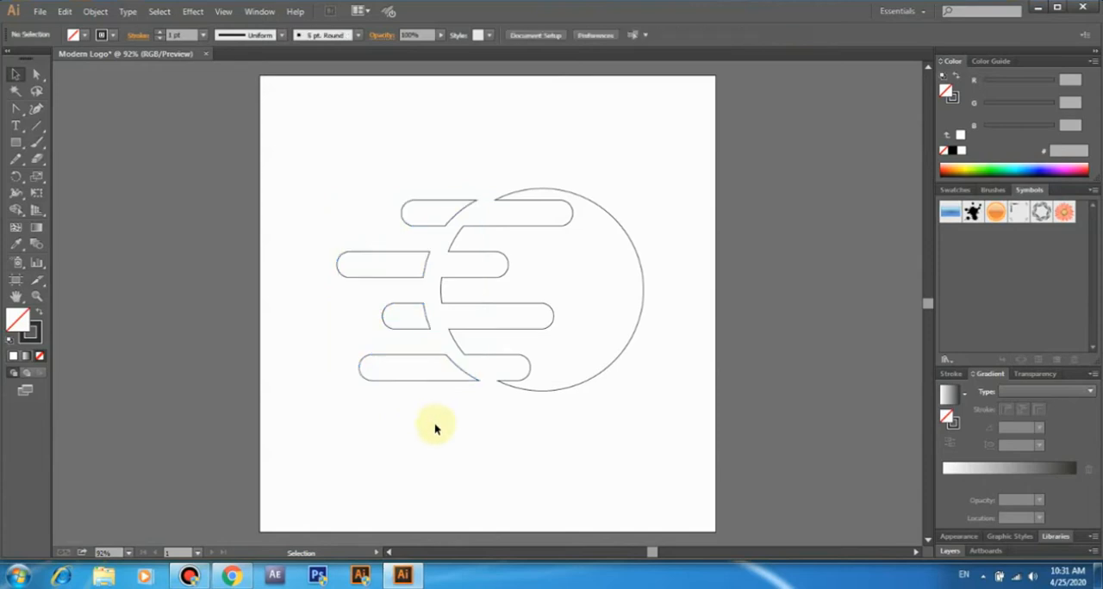
# - Fill the notched circle with a linear gradient and set its end stop to light blue 00AEEF
pyautogui.click(629, 243)
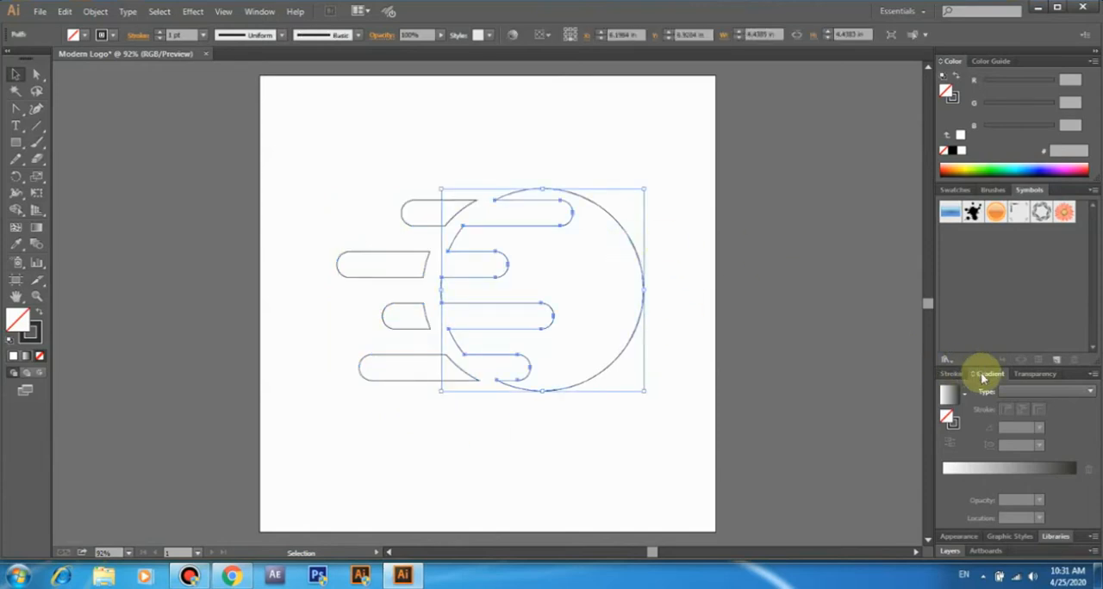
pyautogui.click(1008, 468)
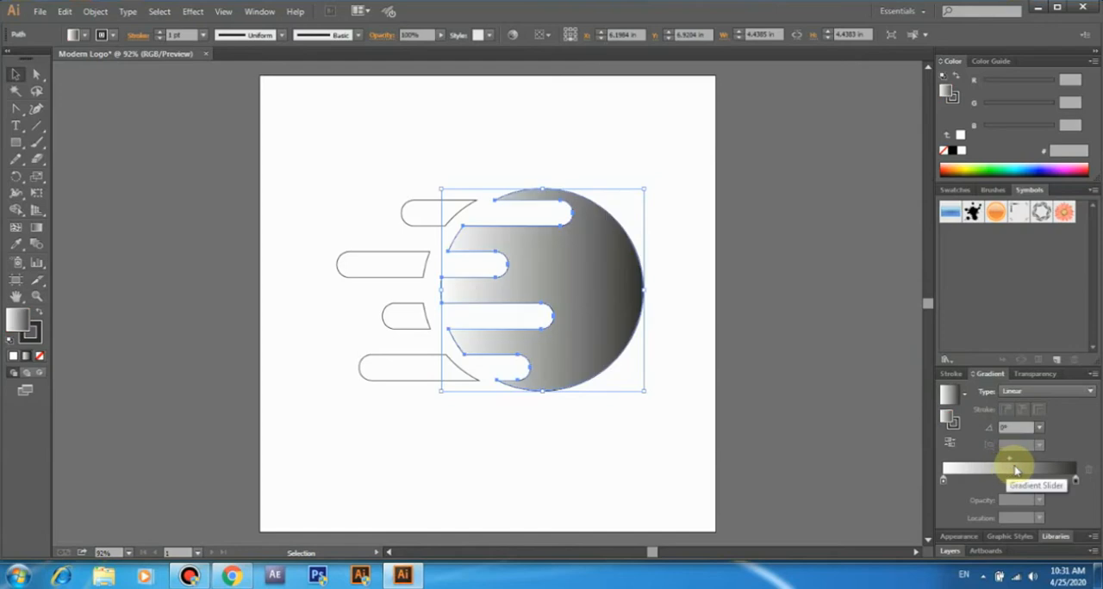
pyautogui.doubleClick(1076, 483)
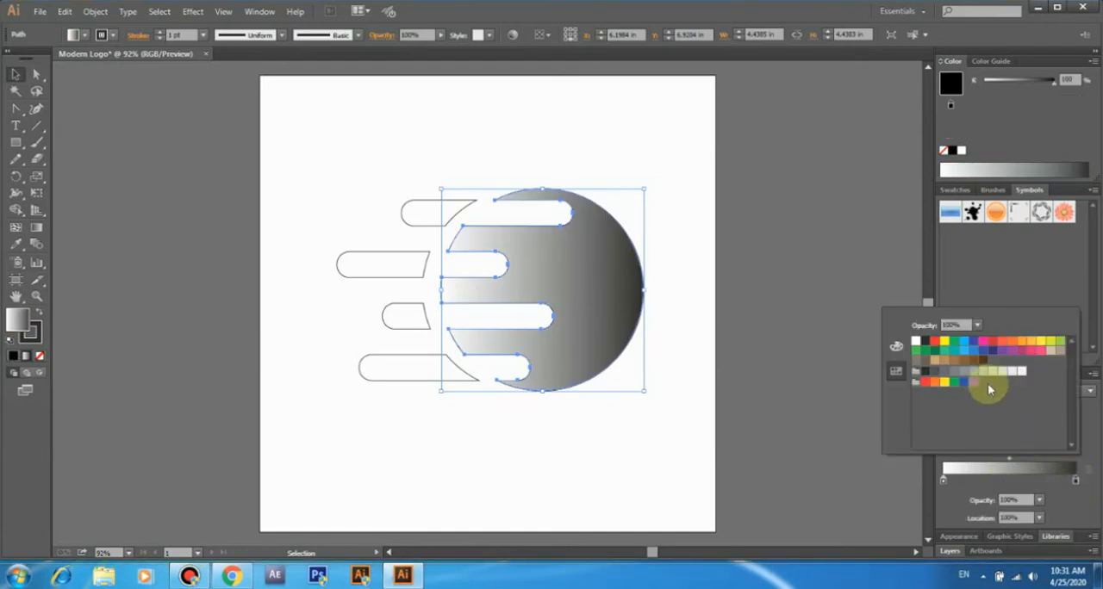
pyautogui.click(963, 342)
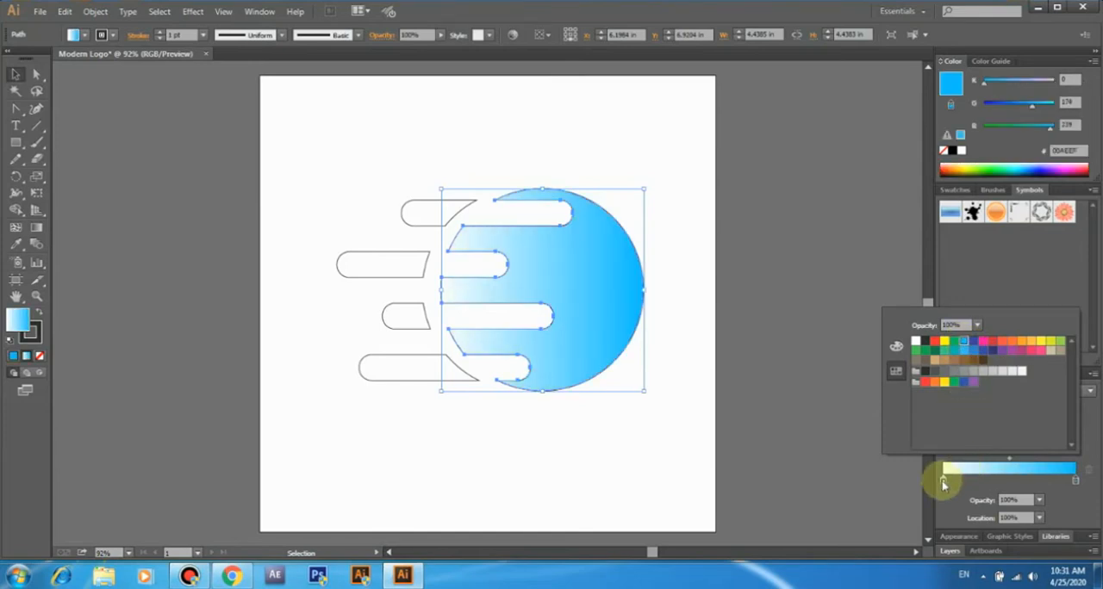
# - Try a dark blue 262262 start stop on the circle's gradient, with the midpoint near it and the light-blue stop at 83.16%
pyautogui.click(942, 484)
pyautogui.doubleClick(944, 484)
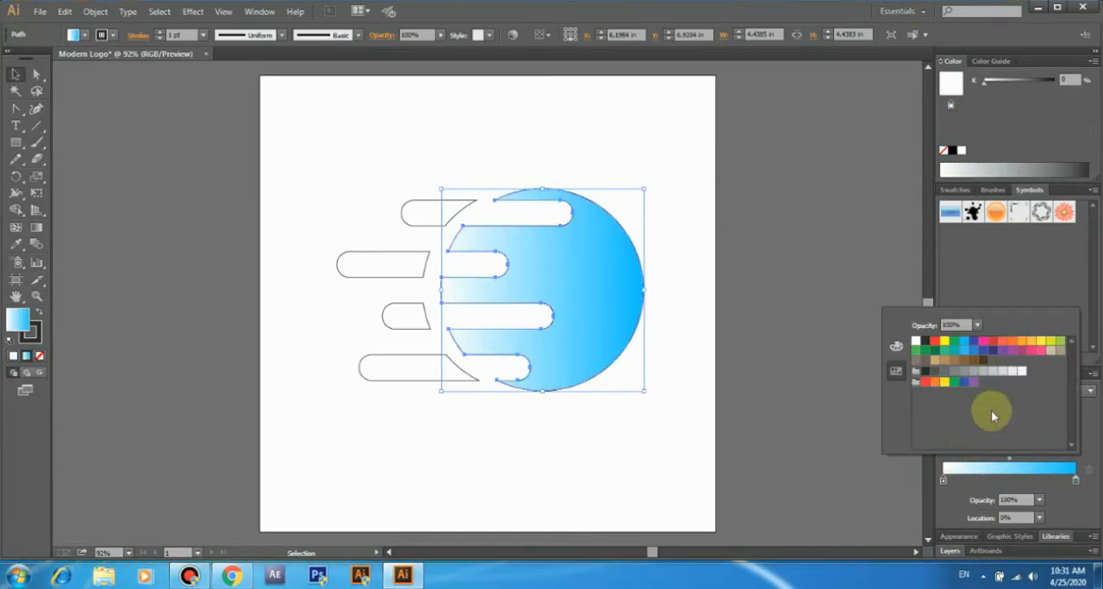
pyautogui.click(992, 351)
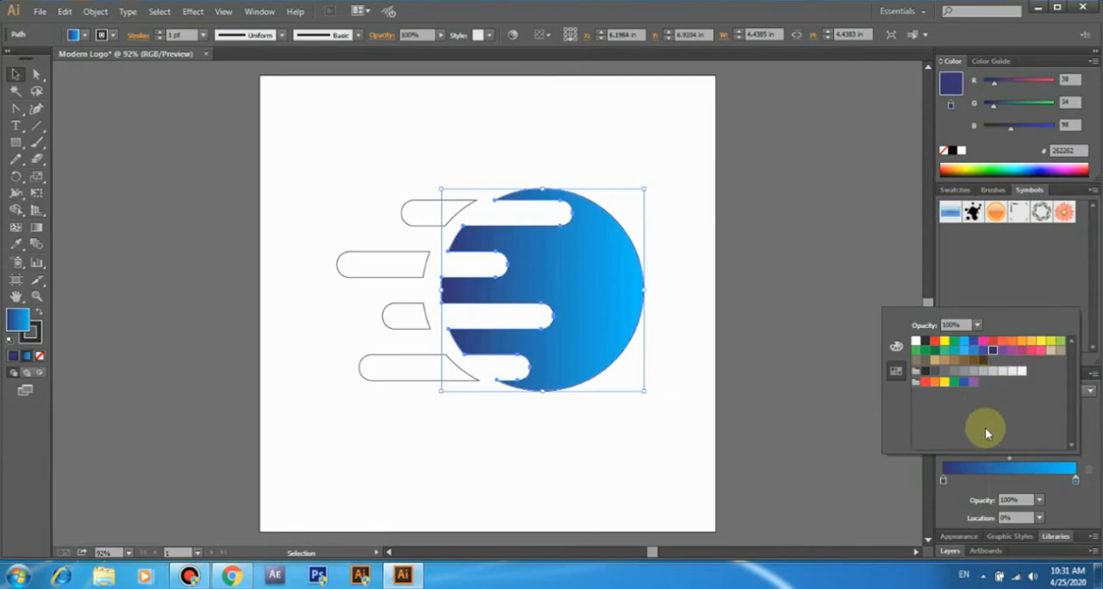
pyautogui.moveTo(1009, 459); pyautogui.dragTo(968, 465)
pyautogui.moveTo(1076, 480)
pyautogui.mouseDown()
pyautogui.moveTo(1059, 486)
pyautogui.moveTo(1074, 482)
pyautogui.mouseUp()
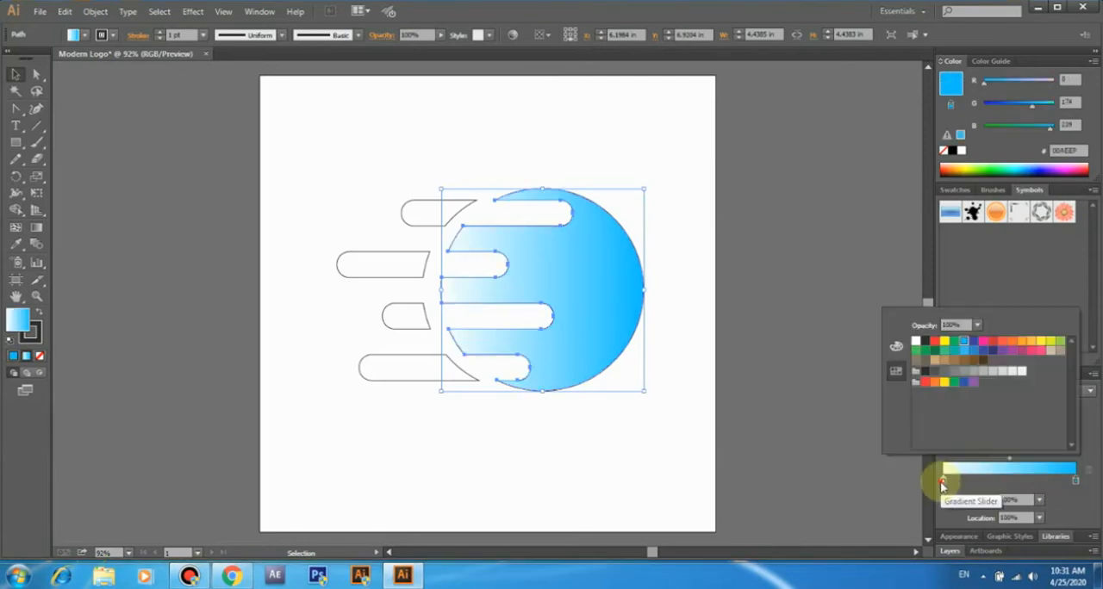
# - Set the circle gradient's start stop to dark blue 262262, its light-blue stop to about 83% and the midpoint to about 17%
pyautogui.click(944, 485)
pyautogui.doubleClick(944, 483)
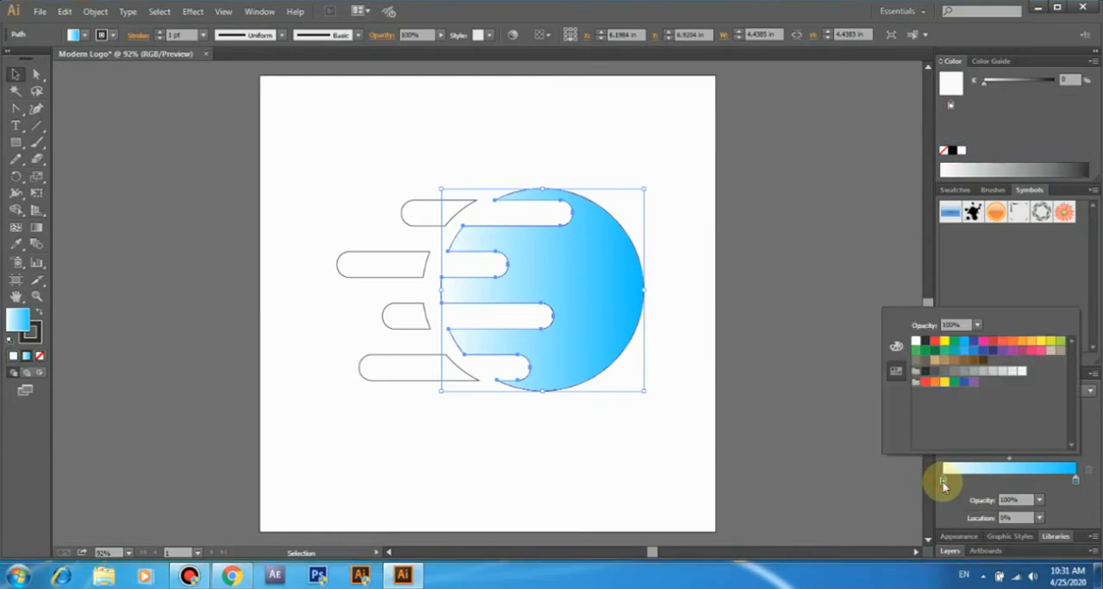
pyautogui.click(993, 352)
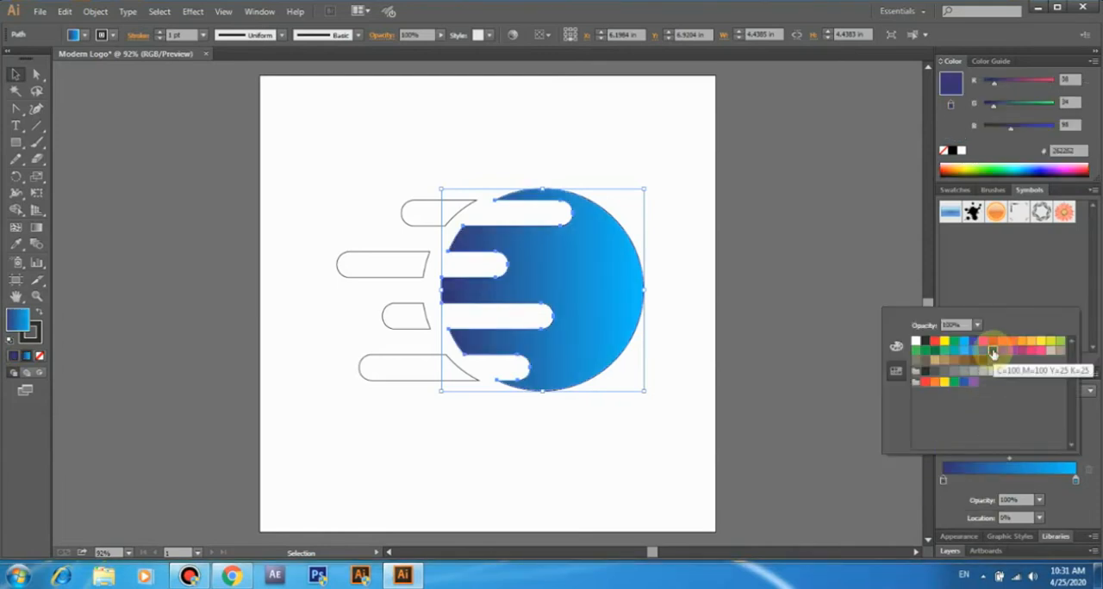
pyautogui.moveTo(979, 460); pyautogui.dragTo(967, 460)
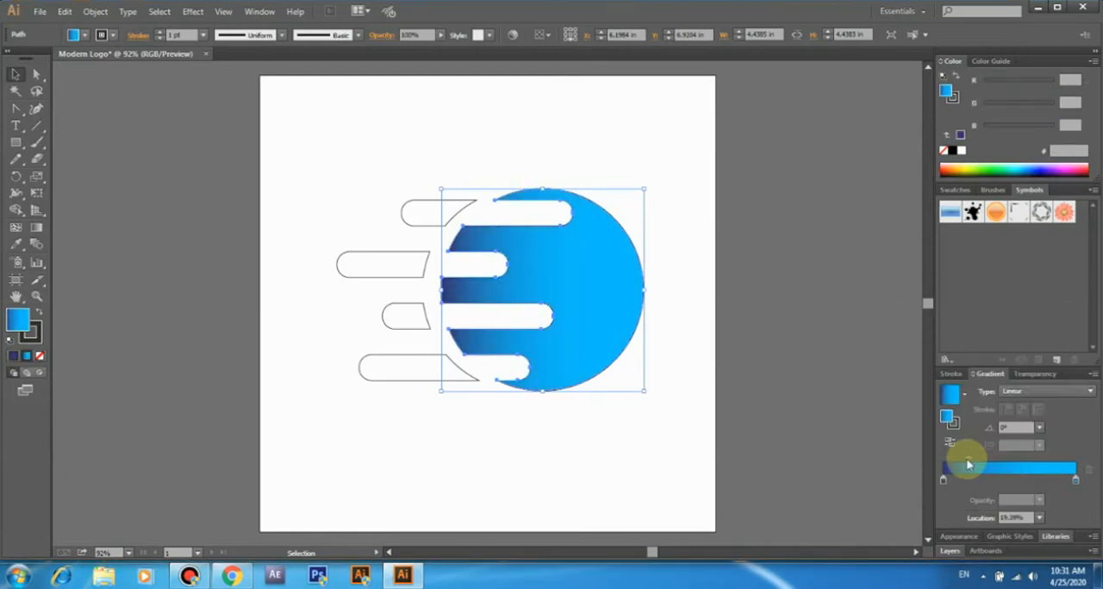
pyautogui.moveTo(1076, 479); pyautogui.dragTo(1054, 482)
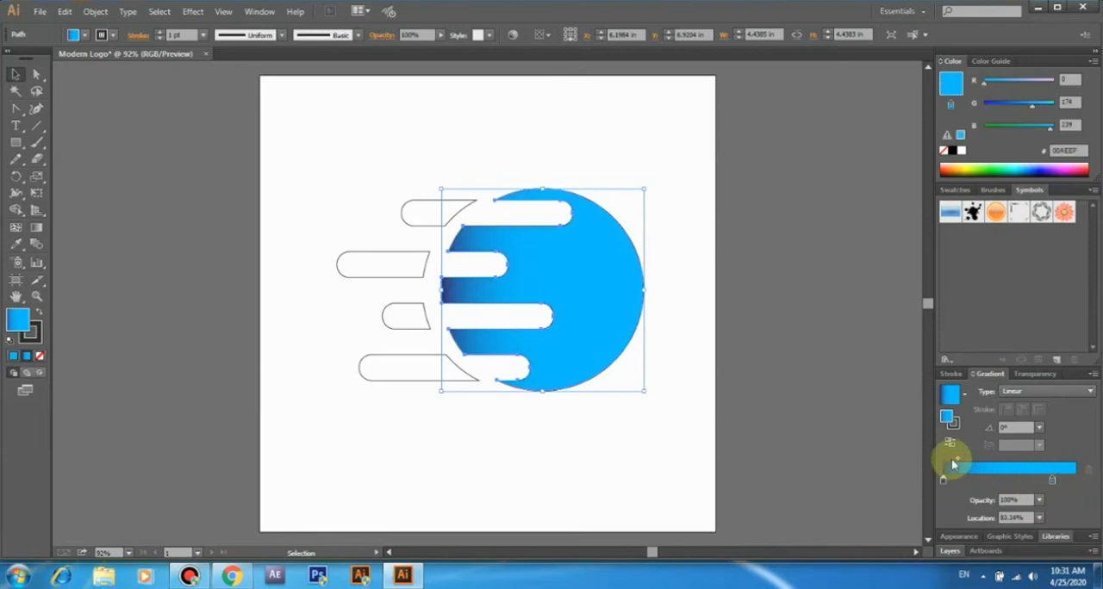
pyautogui.moveTo(958, 461); pyautogui.dragTo(963, 461)
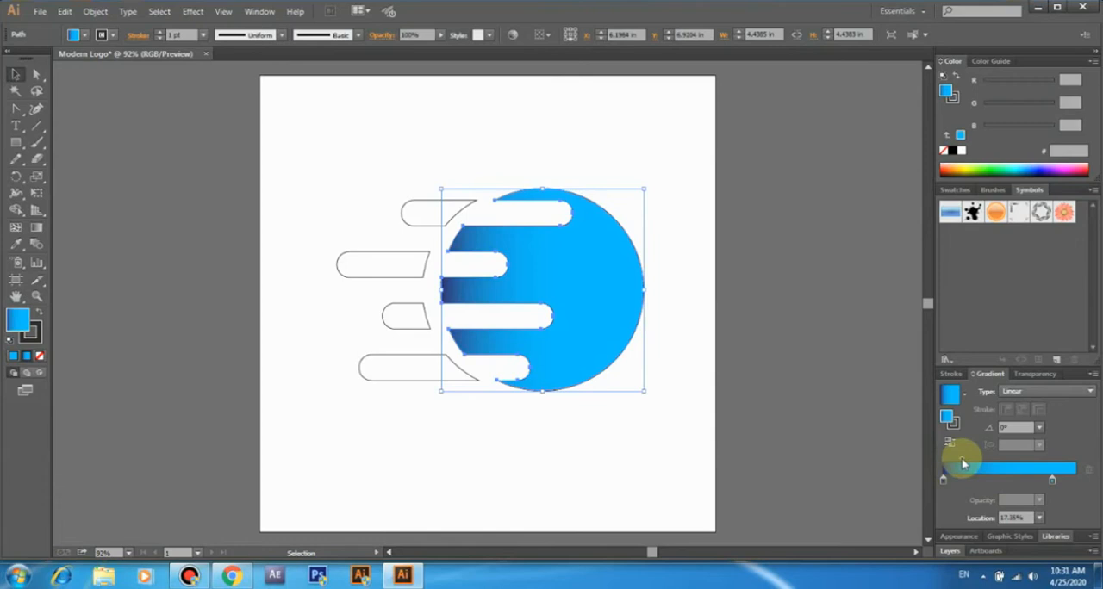
# - Add a white stop at 100% to the circle's gradient and set the midpoint between light blue and white to about 73%
pyautogui.click(1073, 481)
pyautogui.moveTo(1074, 483); pyautogui.dragTo(1075, 485)
pyautogui.doubleClick(1076, 485)
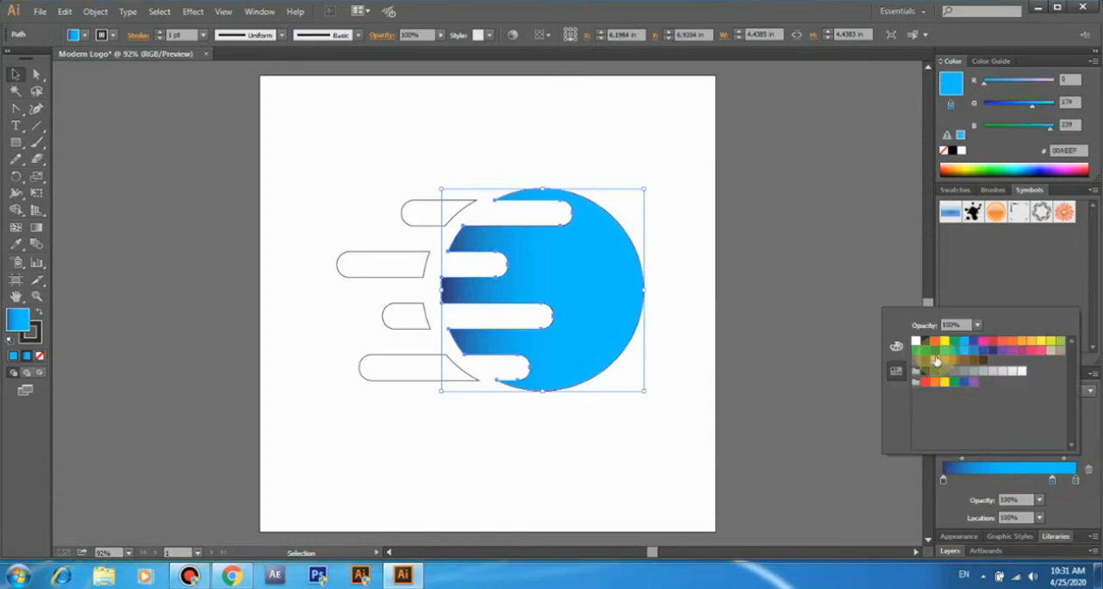
pyautogui.click(907, 363)
pyautogui.click(891, 484)
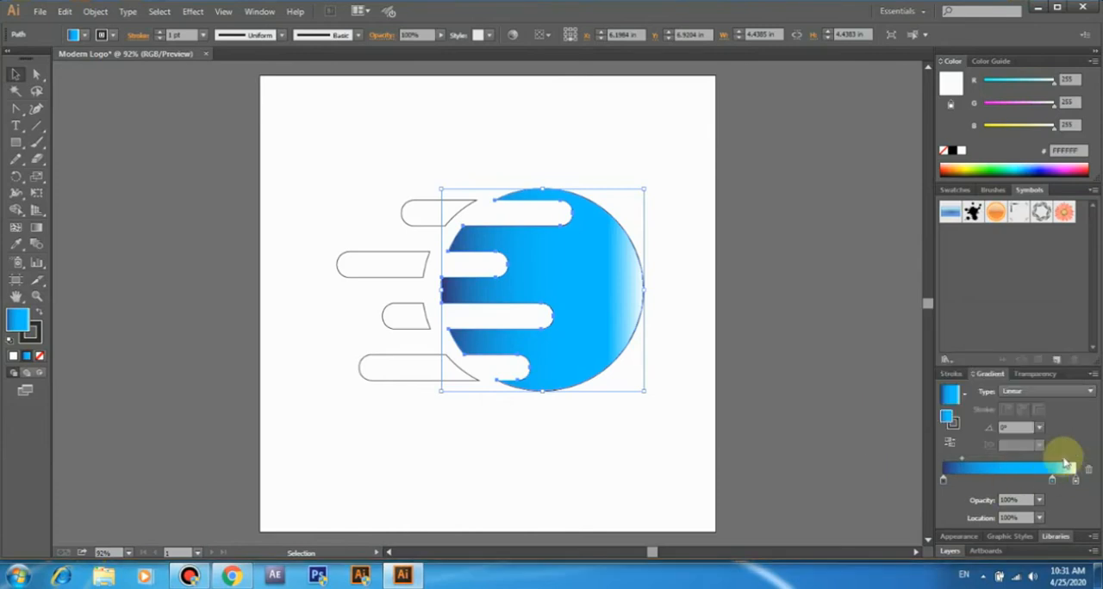
pyautogui.moveTo(1065, 464); pyautogui.dragTo(1074, 464)
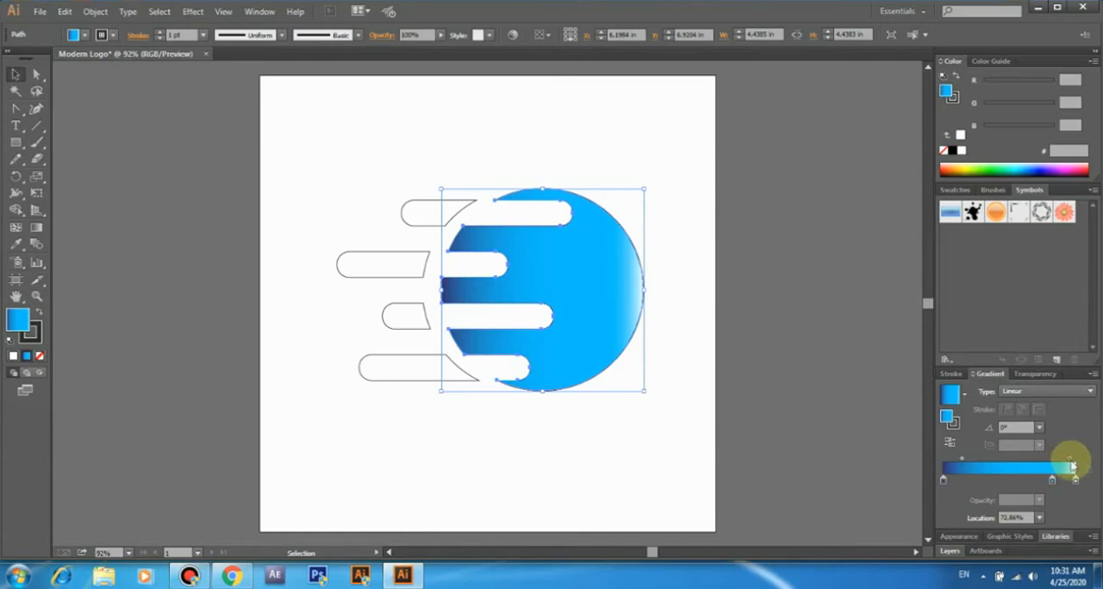
pyautogui.click(874, 437)
# - Try the circle's gradient on the four outer pill pieces with its direction reversed
pyautogui.moveTo(376, 267); pyautogui.dragTo(422, 383)
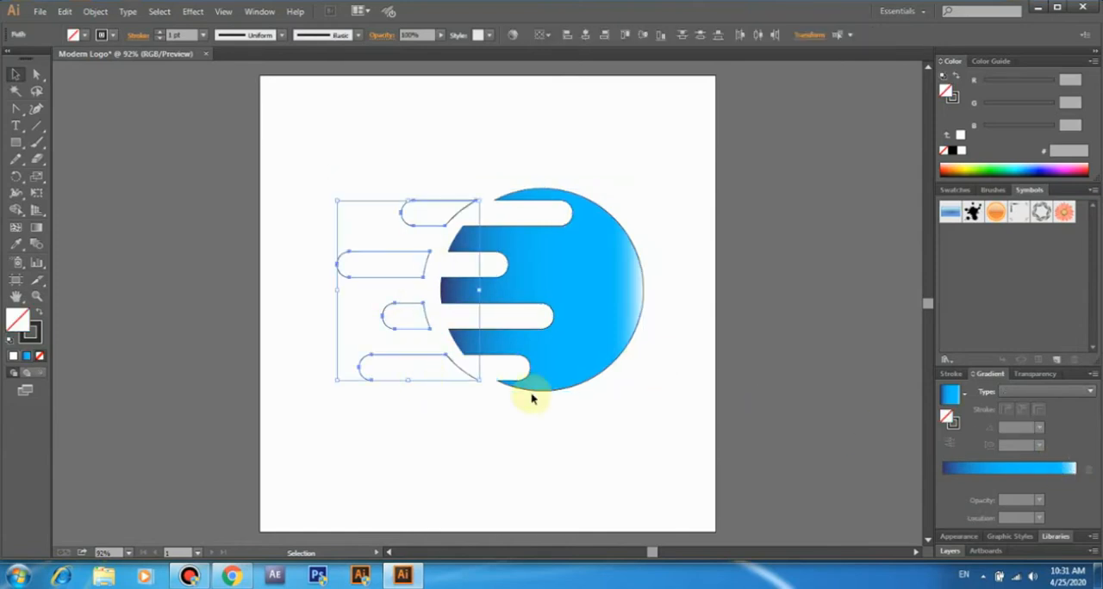
pyautogui.click(1034, 470)
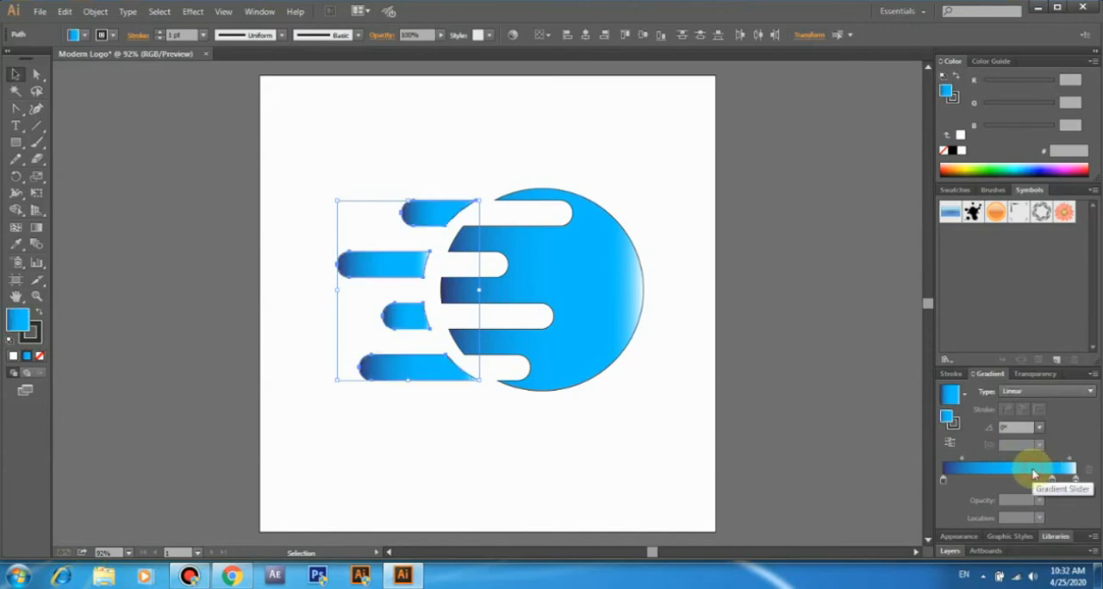
pyautogui.click(950, 446)
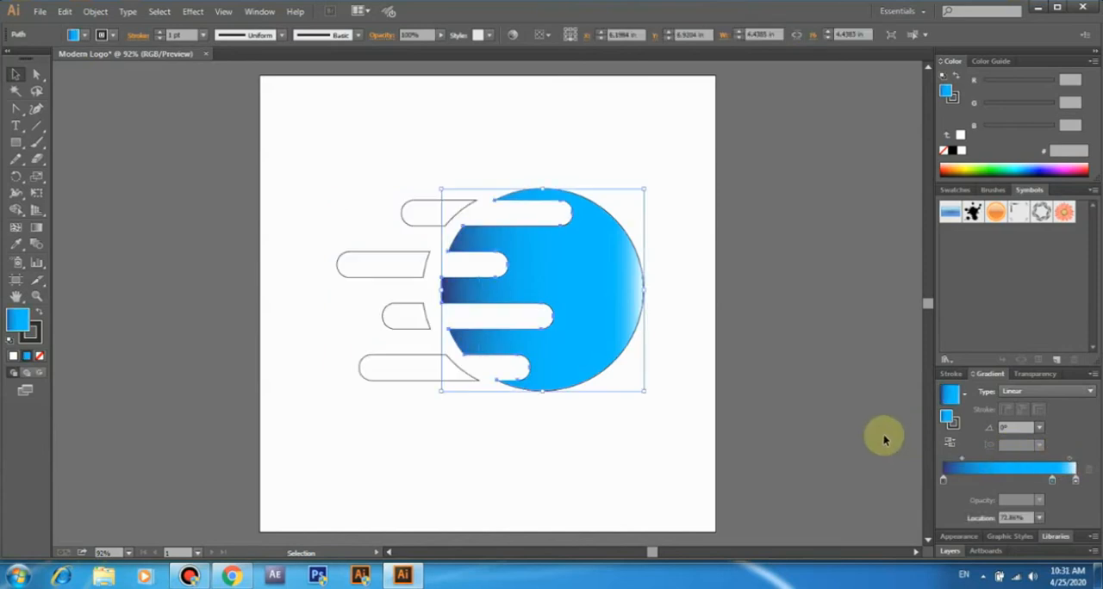
pyautogui.click(879, 437)
# - Fill the four outer pill pieces with the circle's gradient, reverse it and set the light-to-dark blue midpoint to 78.93%
pyautogui.moveTo(328, 186); pyautogui.dragTo(420, 380)
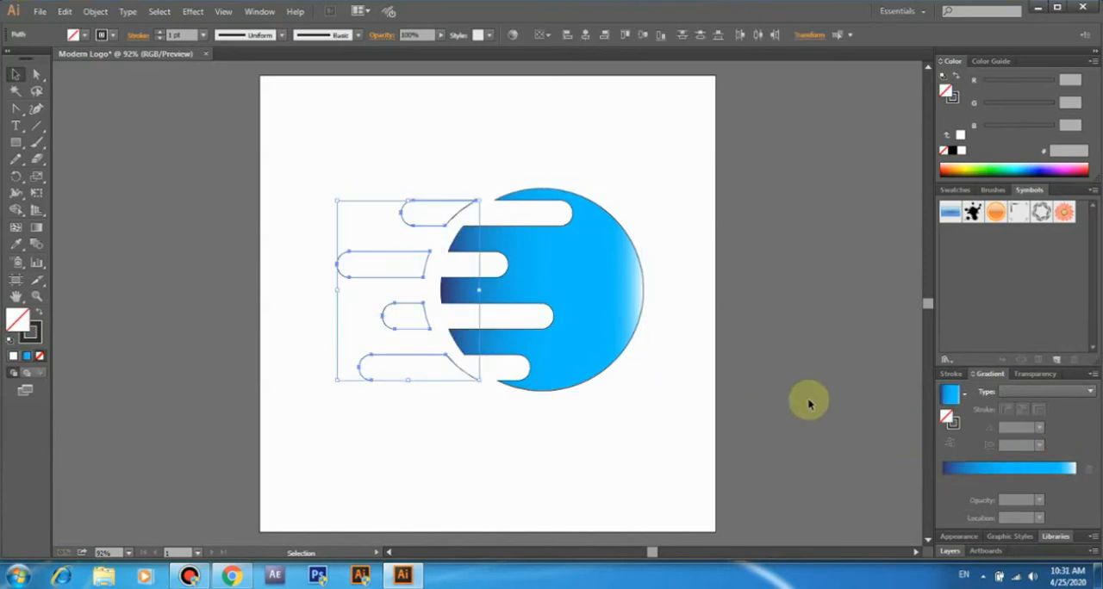
pyautogui.click(1034, 469)
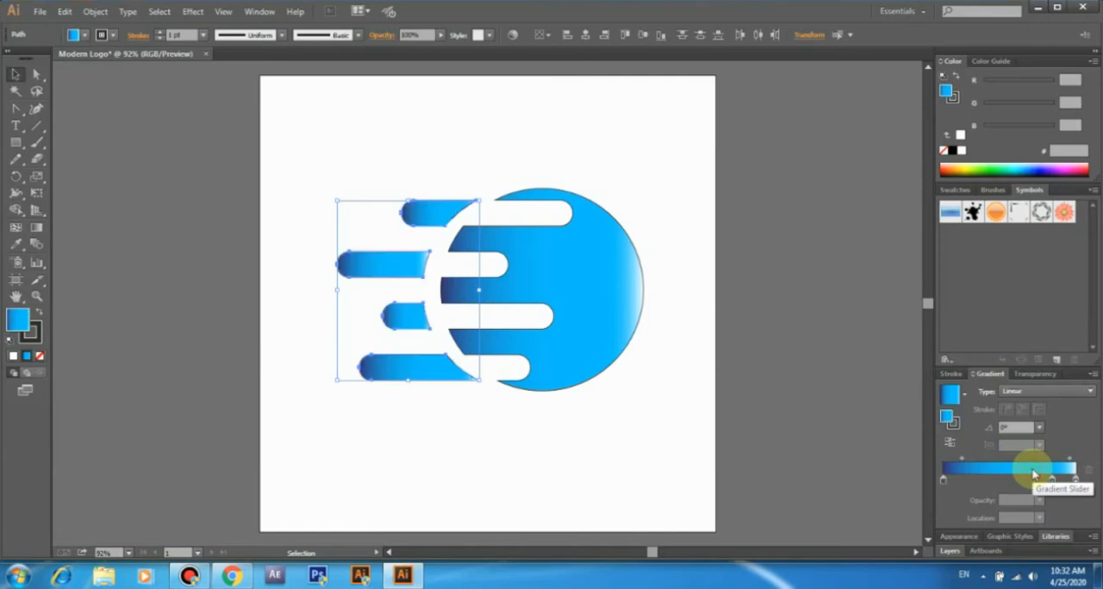
pyautogui.click(950, 445)
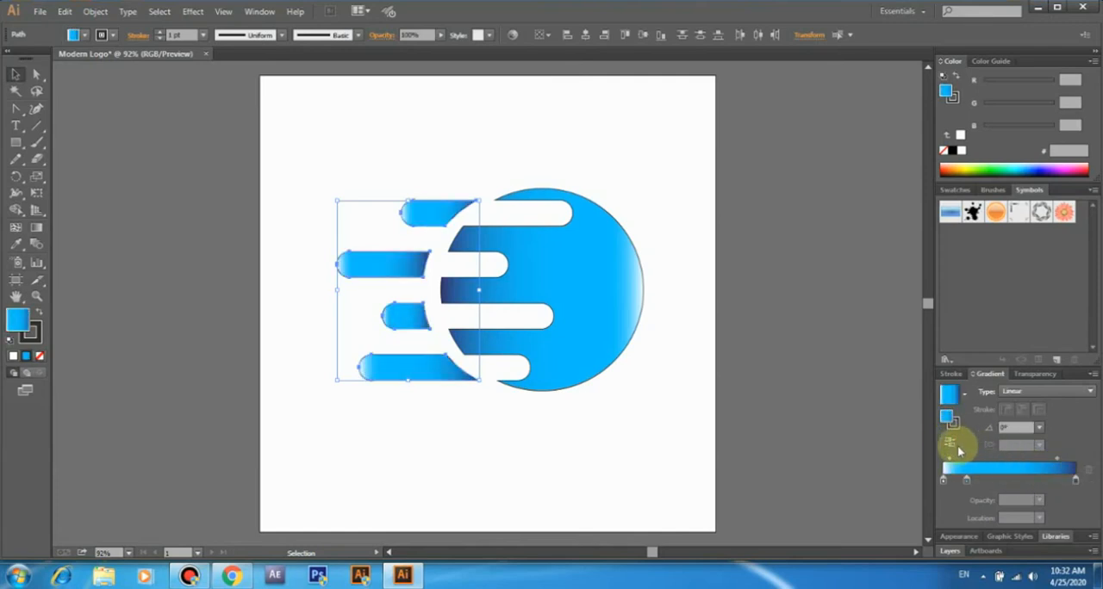
pyautogui.click(1054, 458)
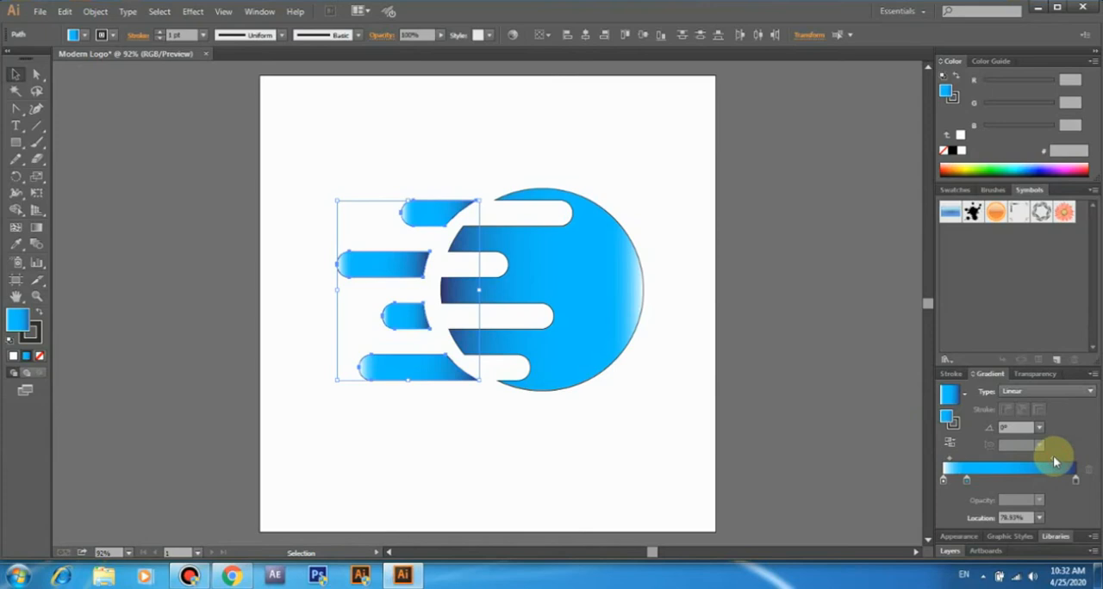
pyautogui.click(847, 437)
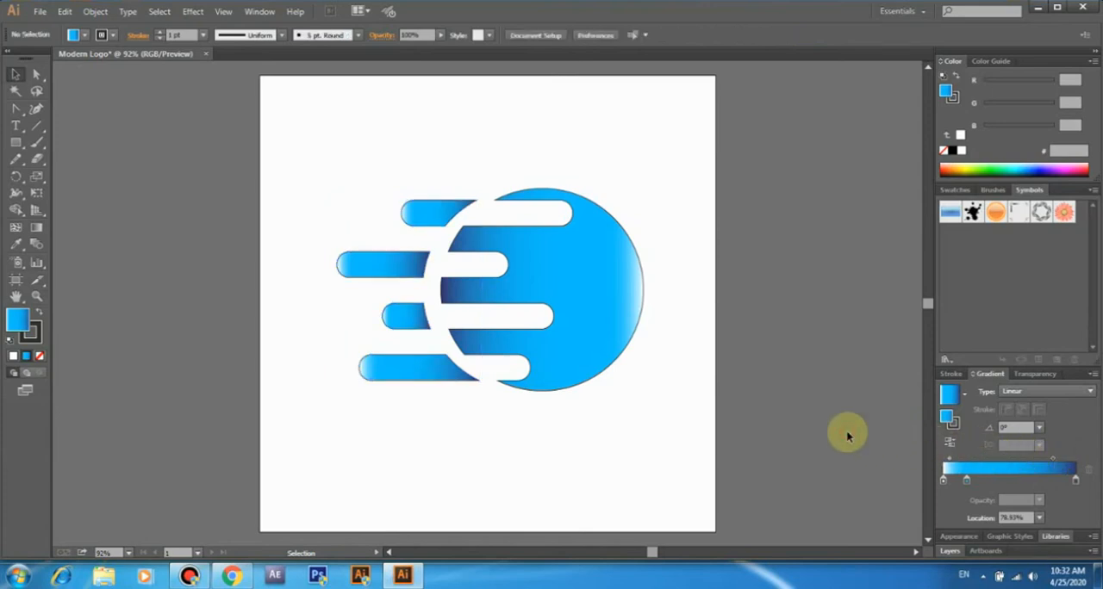
# - Remove the stroke from the circle and all four pill pieces
pyautogui.moveTo(293, 174); pyautogui.dragTo(664, 430)
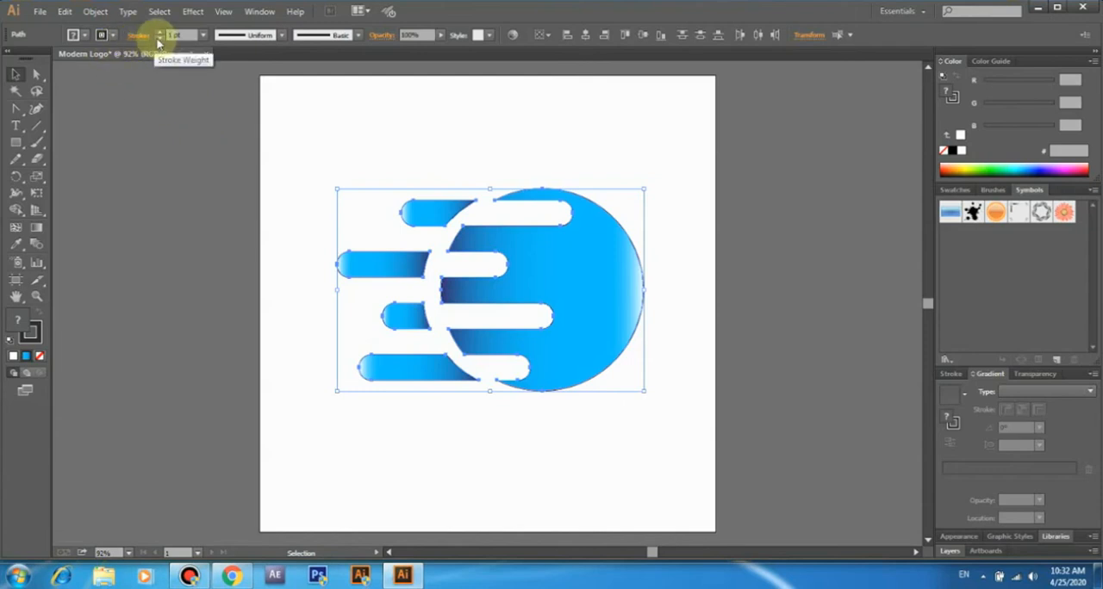
pyautogui.click(317, 145)
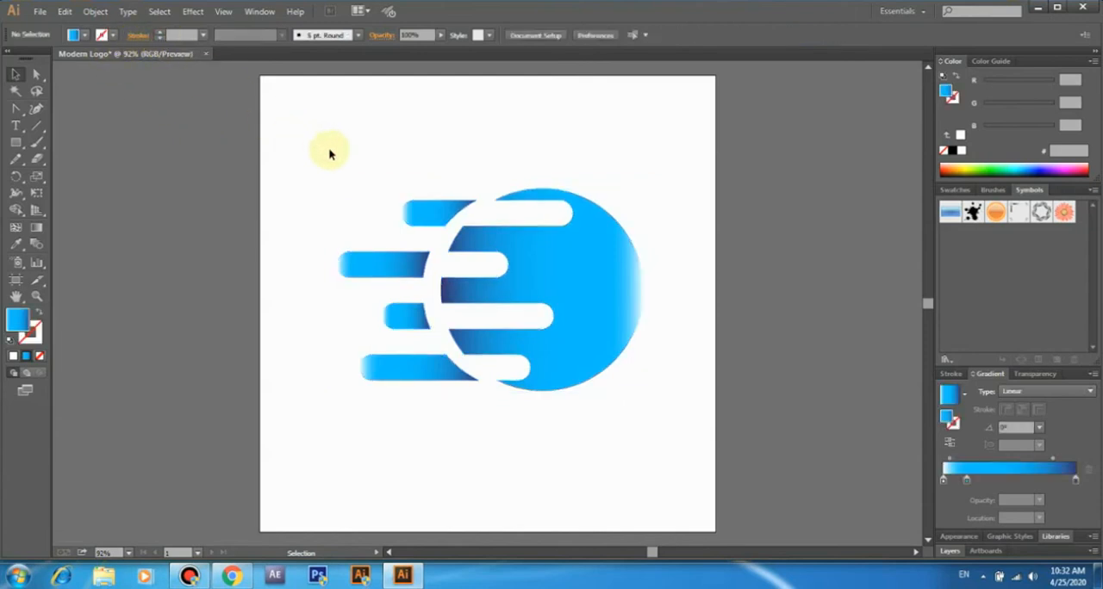
# - Round the circle's two sharp left corners, below its top notch and above its bottom notch, to a radius of about 0.9 in
pyautogui.click(34, 75)
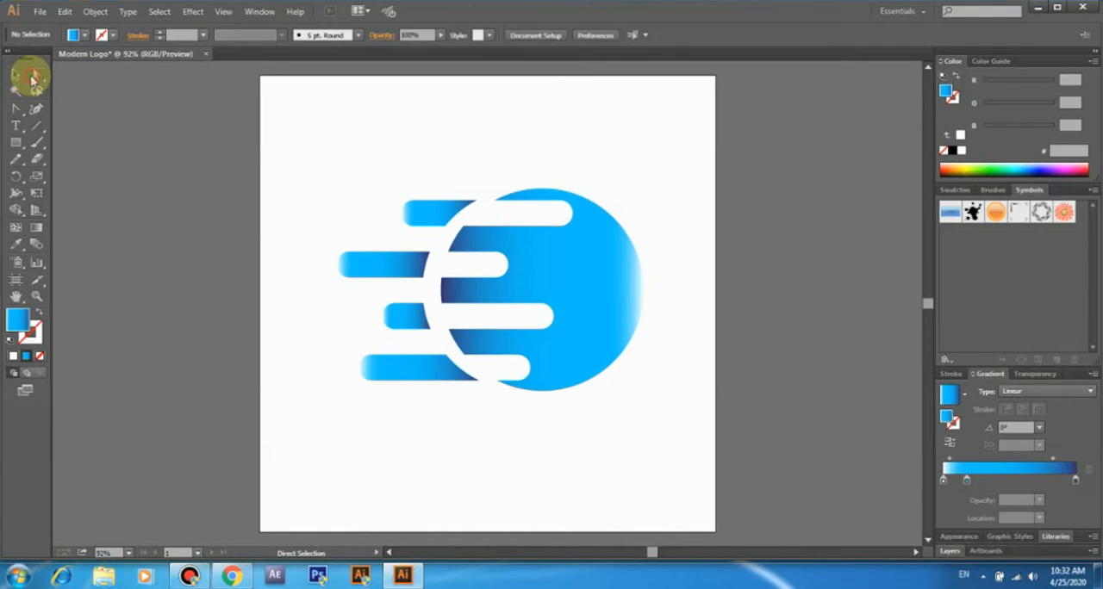
pyautogui.click(470, 235)
pyautogui.click(468, 233)
pyautogui.moveTo(464, 240); pyautogui.dragTo(519, 275)
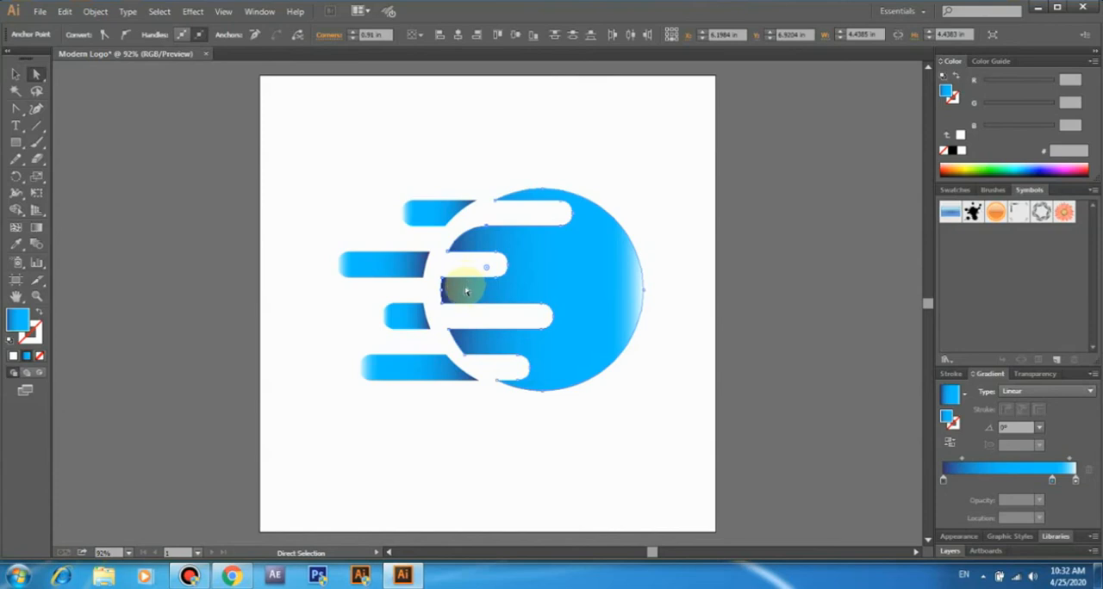
pyautogui.click(471, 346)
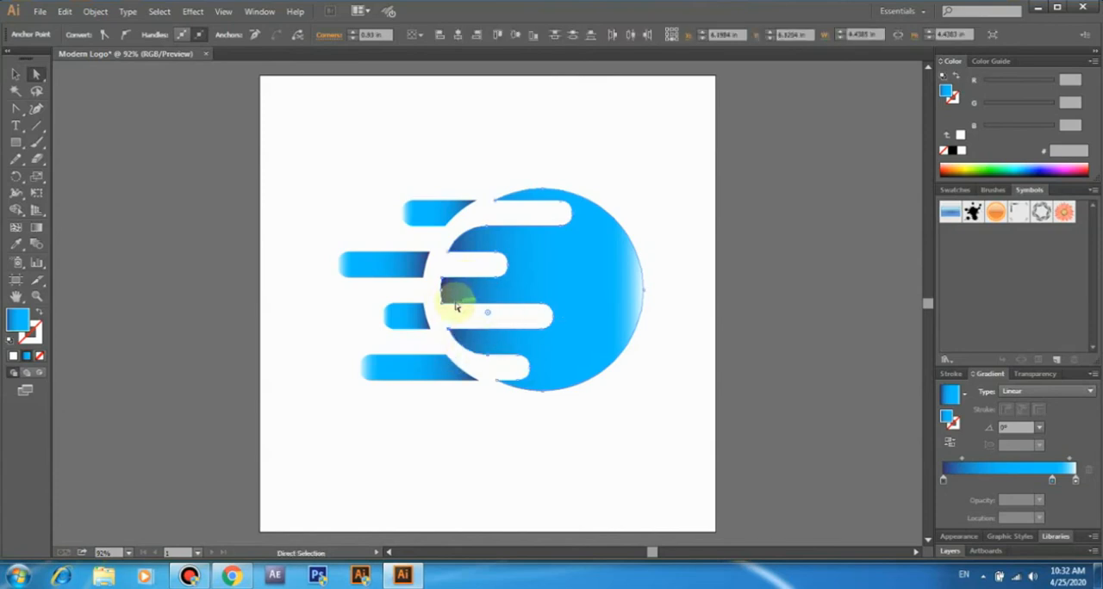
pyautogui.click(437, 280)
pyautogui.click(454, 306)
pyautogui.moveTo(450, 294); pyautogui.dragTo(485, 246)
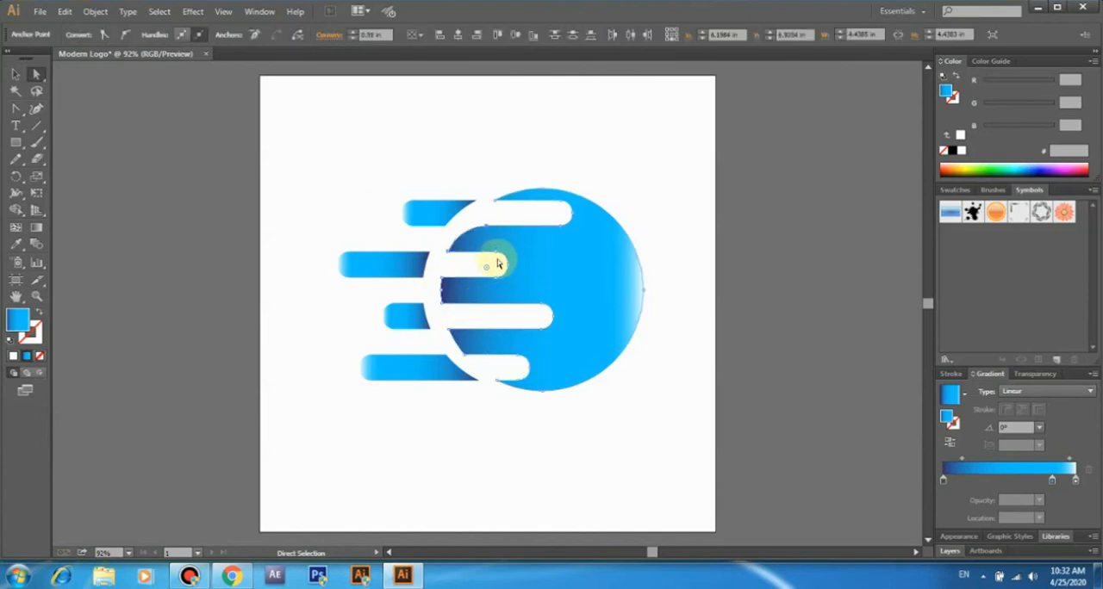
pyautogui.click(470, 352)
pyautogui.moveTo(471, 345); pyautogui.dragTo(485, 312)
# - Round the left end of the circle's middle tongue to a radius of 0.27 in
pyautogui.click(437, 279)
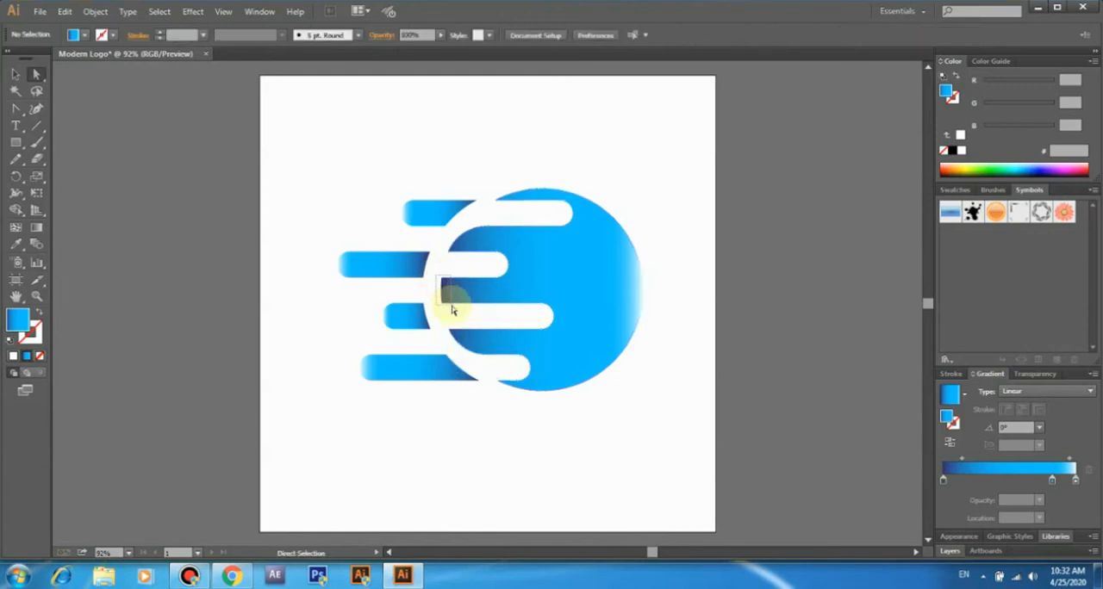
pyautogui.click(447, 293)
pyautogui.moveTo(453, 290); pyautogui.dragTo(483, 301)
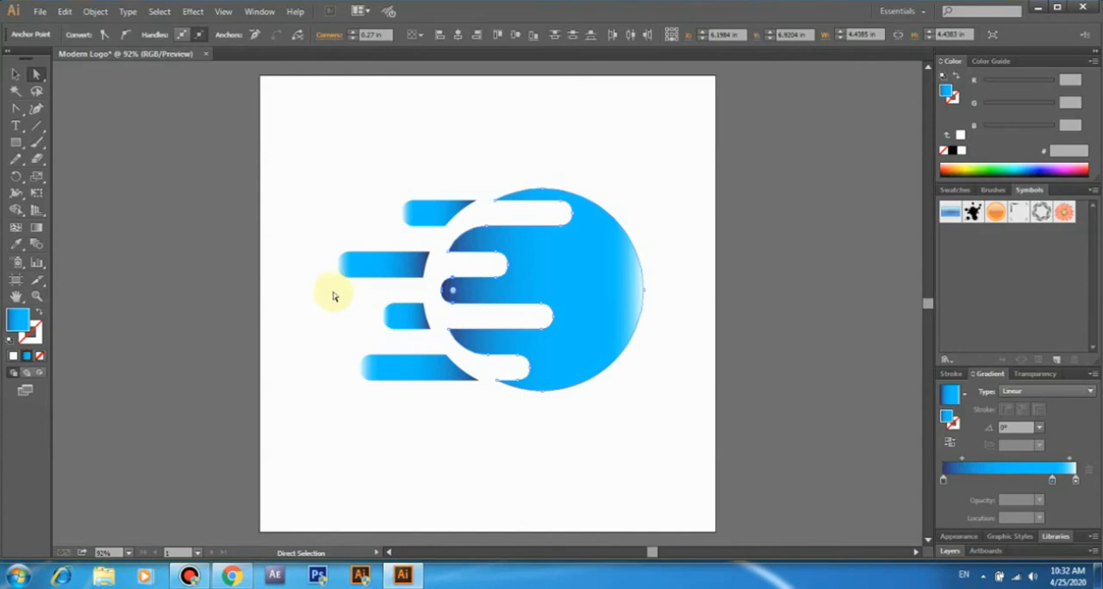
pyautogui.click(318, 293)
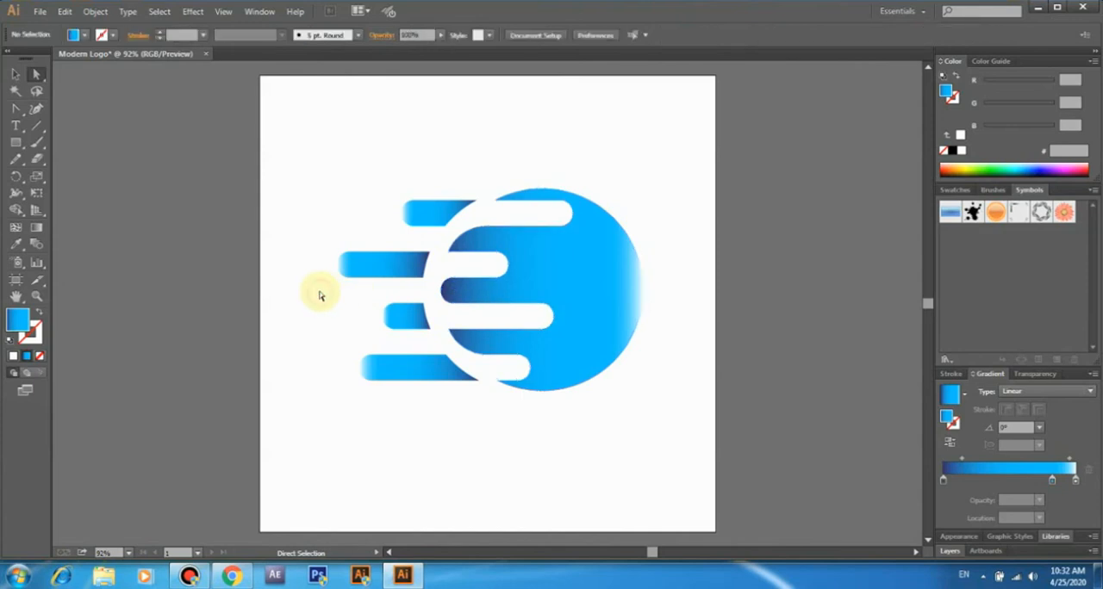
# - Round the top pill's lower inner corner and the bottom pill's upper inner corner into long sweeping curves
pyautogui.click(445, 231)
pyautogui.moveTo(438, 216); pyautogui.dragTo(387, 143)
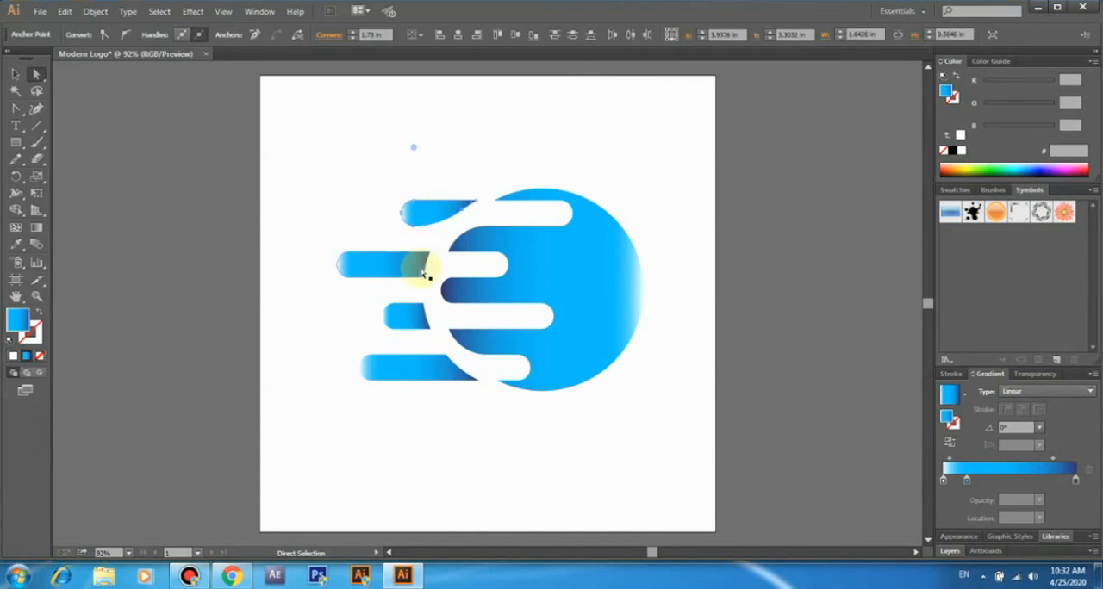
pyautogui.click(446, 357)
pyautogui.moveTo(433, 365); pyautogui.dragTo(319, 549)
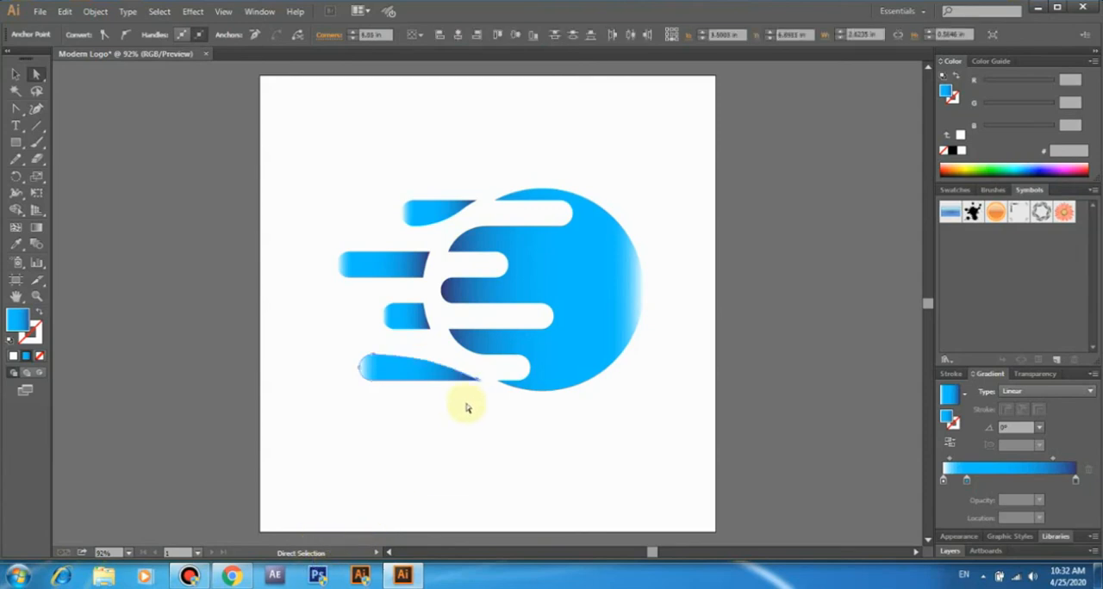
pyautogui.click(424, 409)
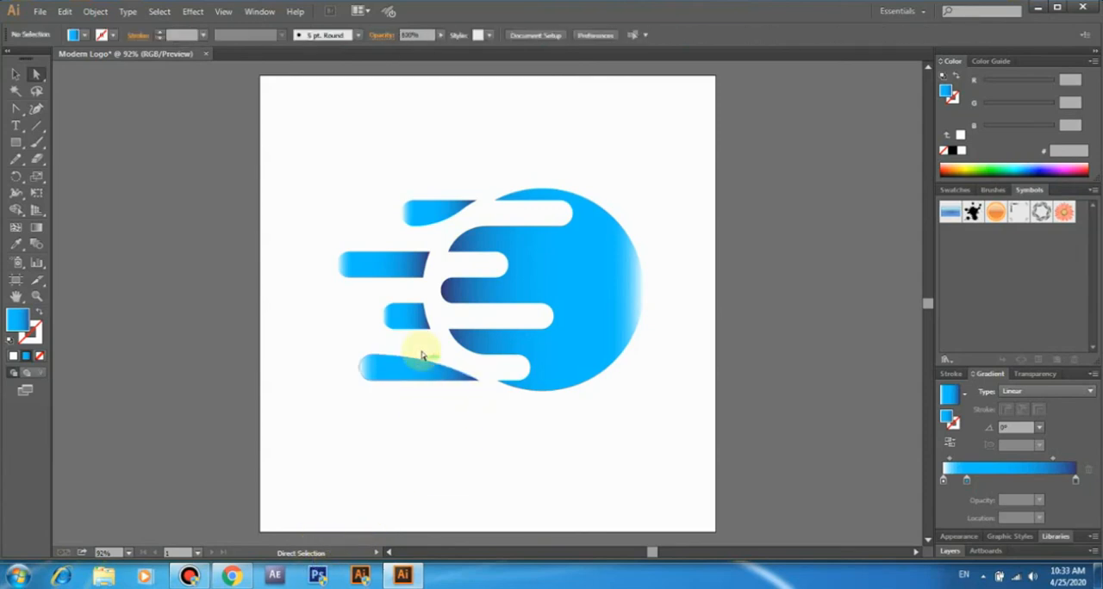
# - Try rounding the inner ends of the third and second pill pieces and undo the rounding
pyautogui.click(411, 319)
pyautogui.moveTo(437, 298); pyautogui.dragTo(345, 313)
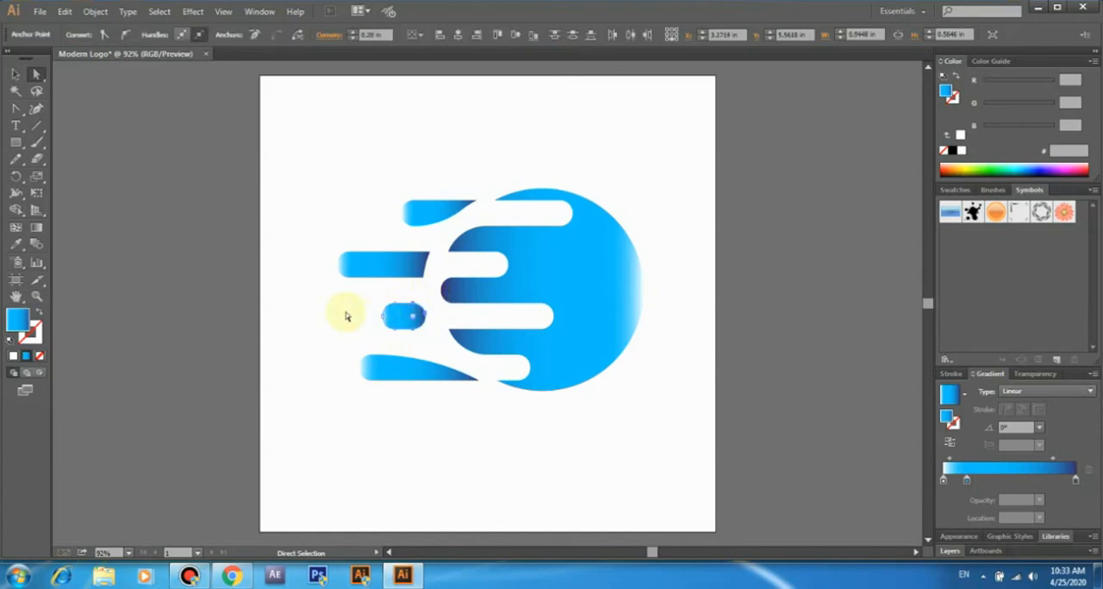
pyautogui.click(340, 313)
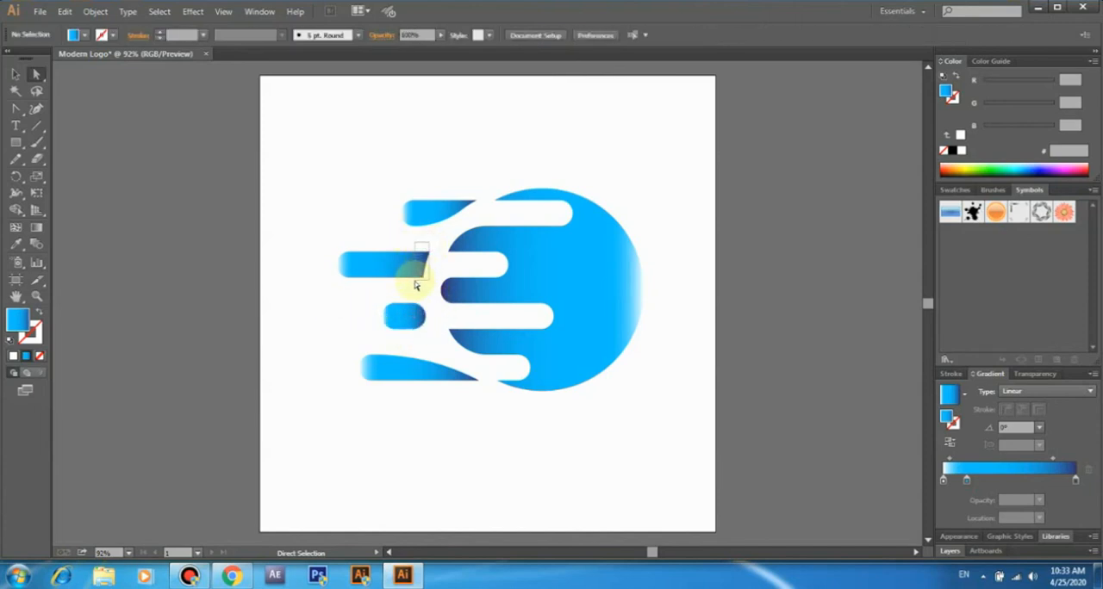
pyautogui.moveTo(414, 286); pyautogui.dragTo(415, 286)
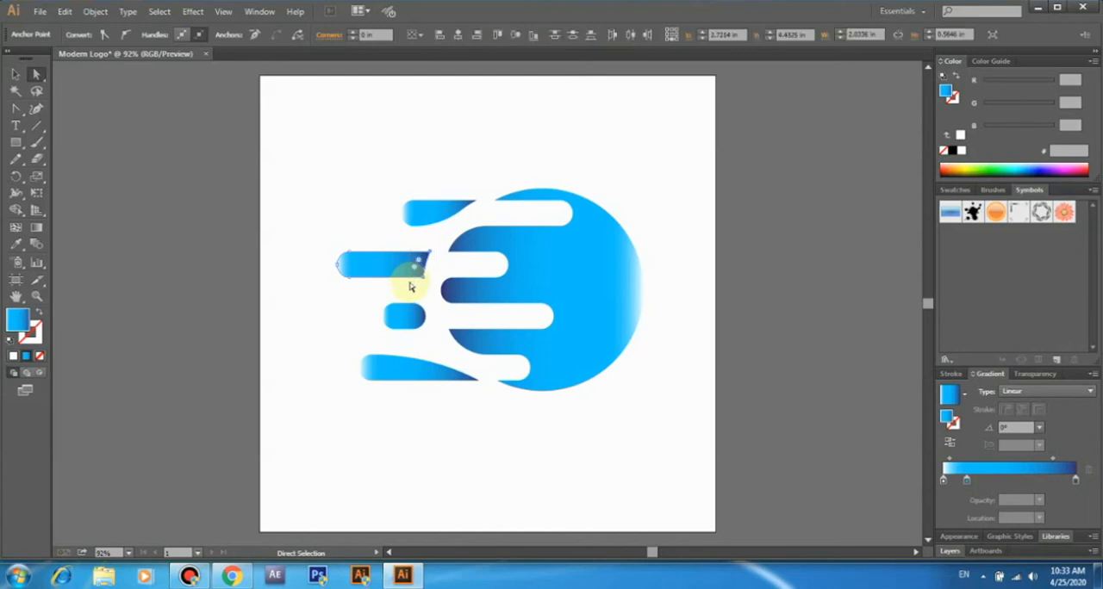
pyautogui.moveTo(418, 259); pyautogui.dragTo(288, 262)
pyautogui.click(281, 267)
pyautogui.hotkey('ctrl', 'z')
pyautogui.hotkey('ctrl', 'z')
# - Round both inner corners of the two middle pill pieces to a radius of 0.28 in
pyautogui.click(413, 323)
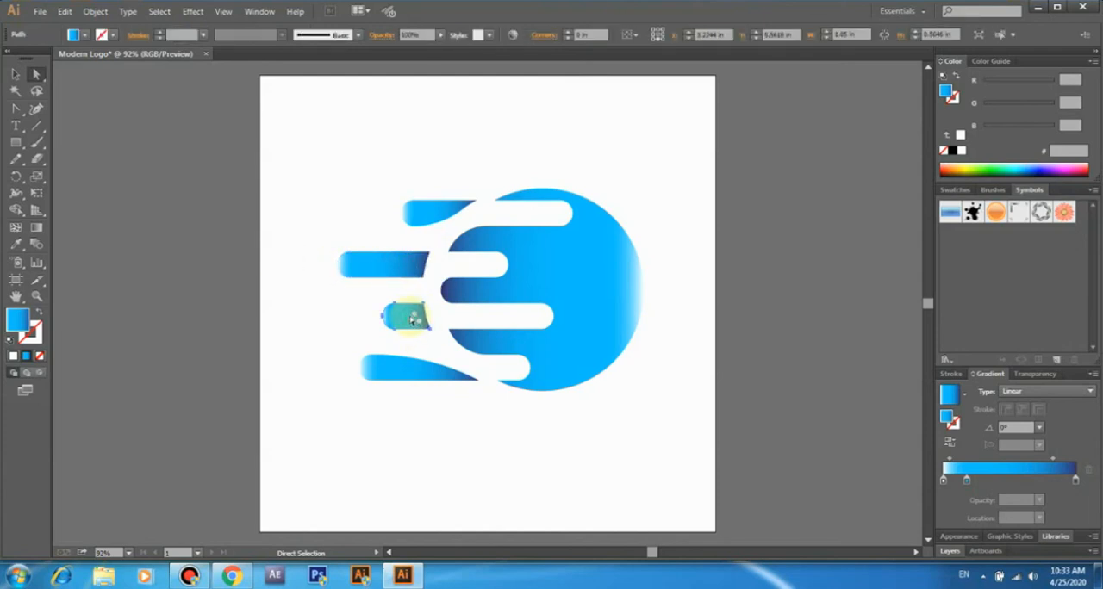
pyautogui.moveTo(431, 298); pyautogui.dragTo(343, 315)
pyautogui.click(341, 313)
pyautogui.moveTo(430, 244); pyautogui.dragTo(414, 280)
pyautogui.moveTo(437, 247); pyautogui.dragTo(371, 262)
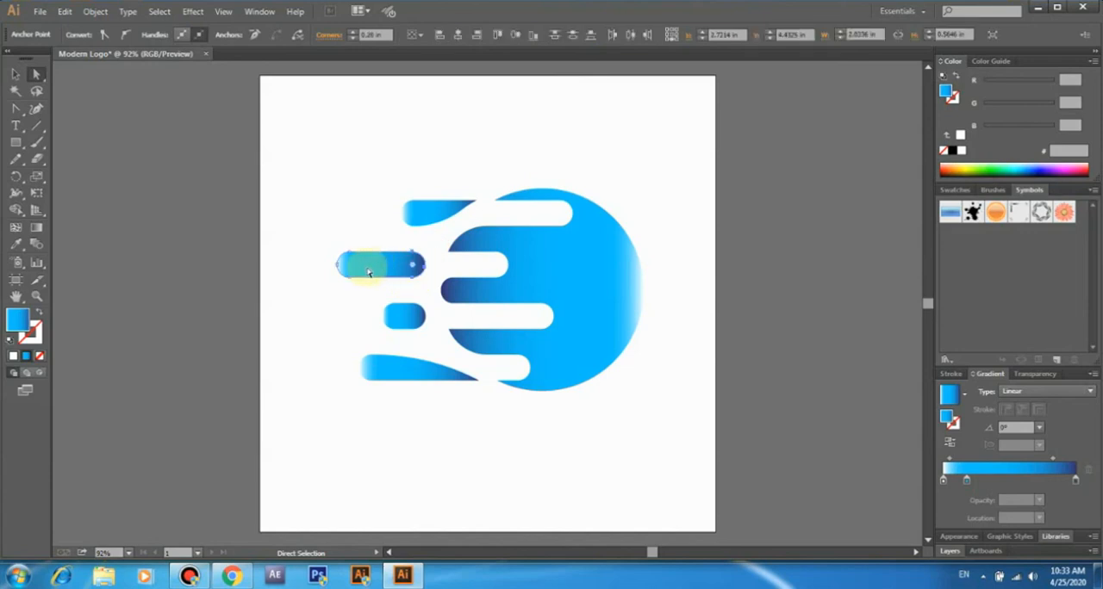
pyautogui.click(281, 265)
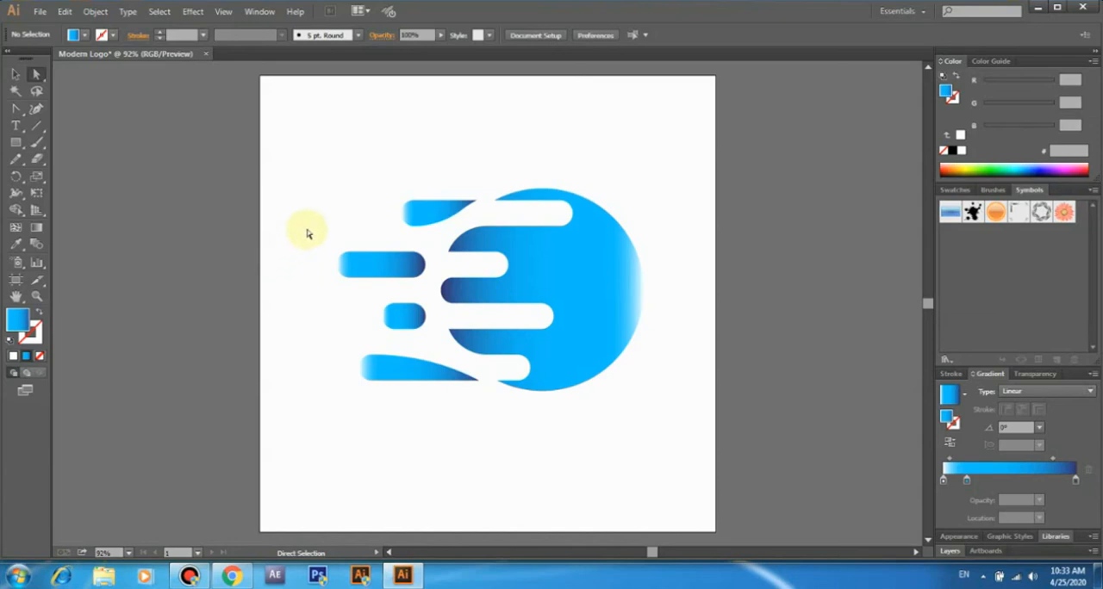
# - Try a sweeping curve on the second pill's lower inner corner and on the third pill's upper inner corner
pyautogui.click(15, 74)
pyautogui.click(400, 263)
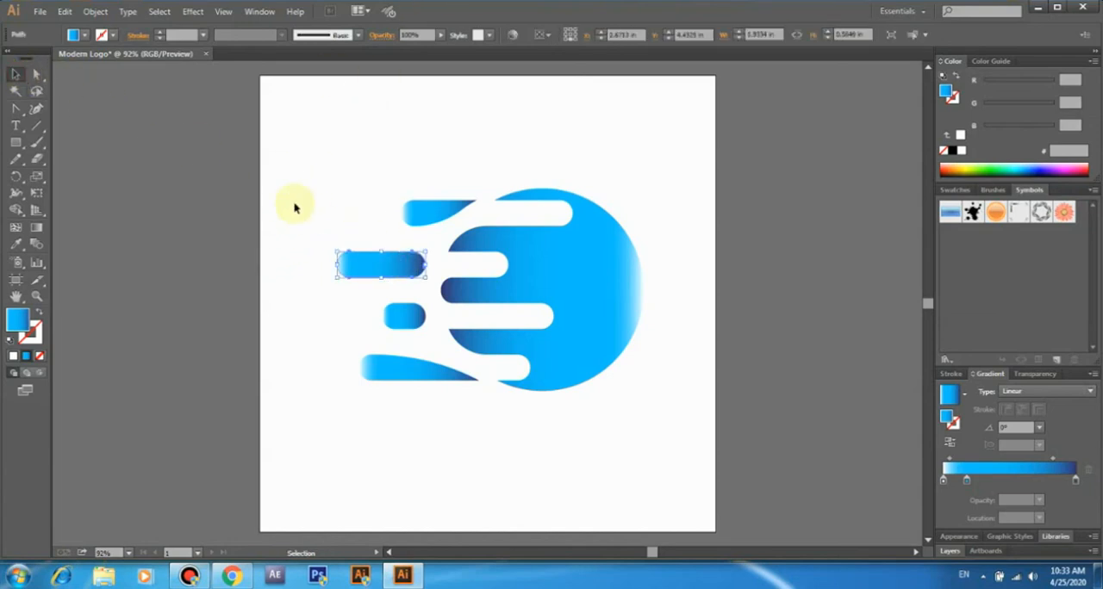
pyautogui.click(36, 74)
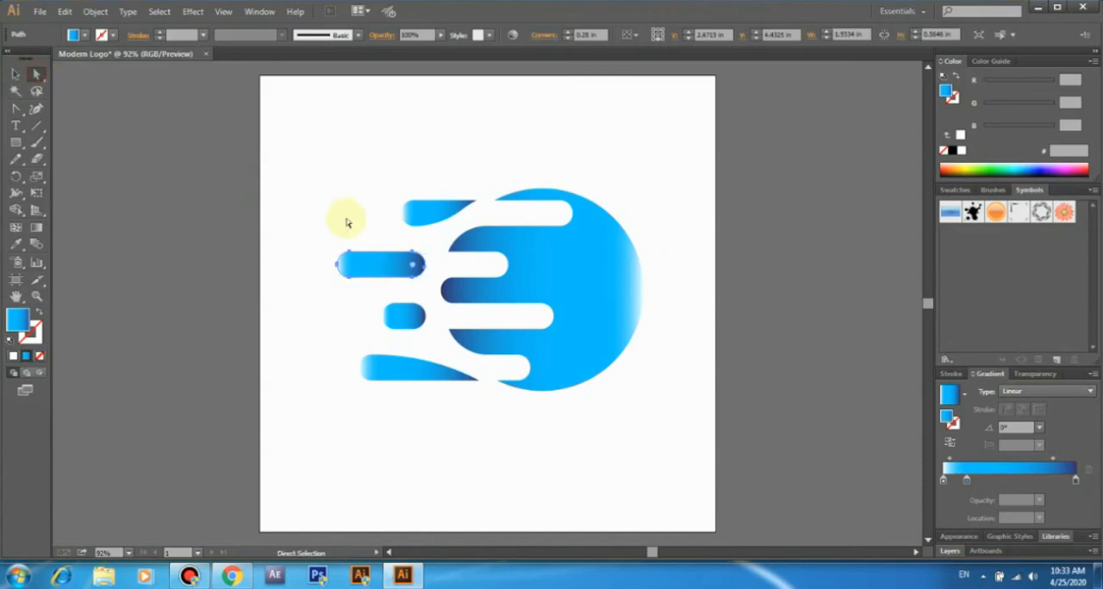
pyautogui.moveTo(416, 267); pyautogui.dragTo(375, 234)
pyautogui.click(423, 278)
pyautogui.click(415, 316)
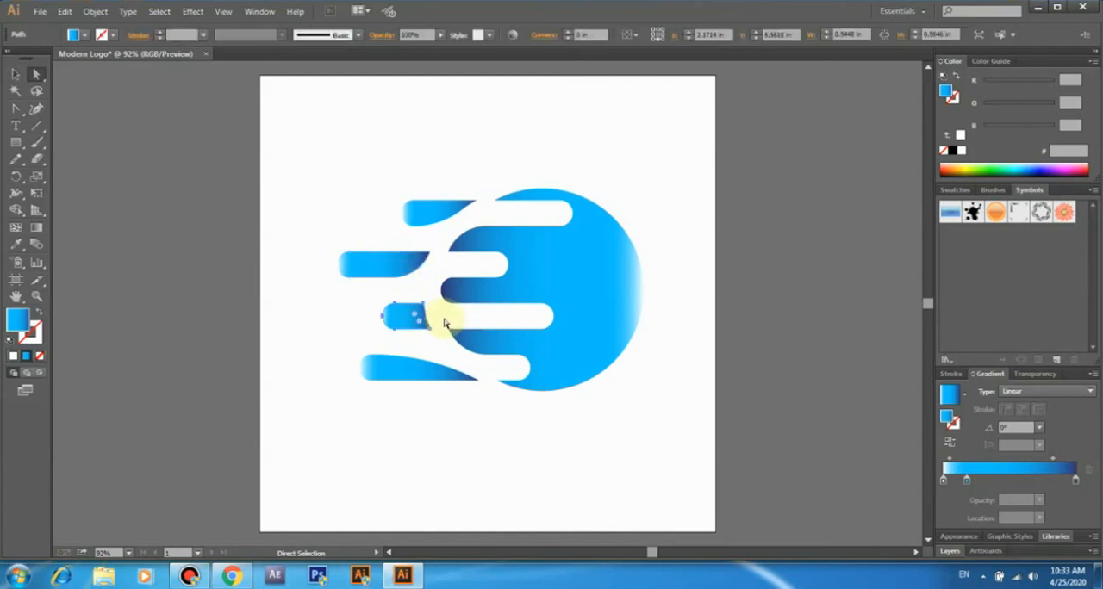
pyautogui.moveTo(423, 308); pyautogui.dragTo(394, 341)
pyautogui.click(302, 313)
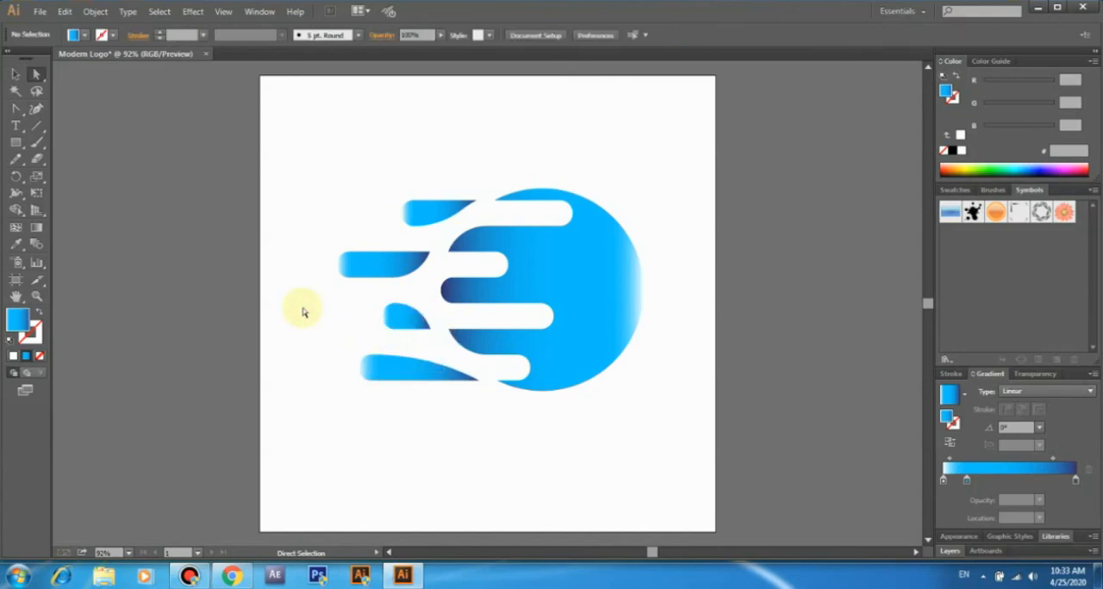
# - Curve only the second pill's lower inner corner to about 0.88 in and, after resetting its rounding to 0, the third pill's upper inner corner
pyautogui.click(15, 75)
pyautogui.click(423, 277)
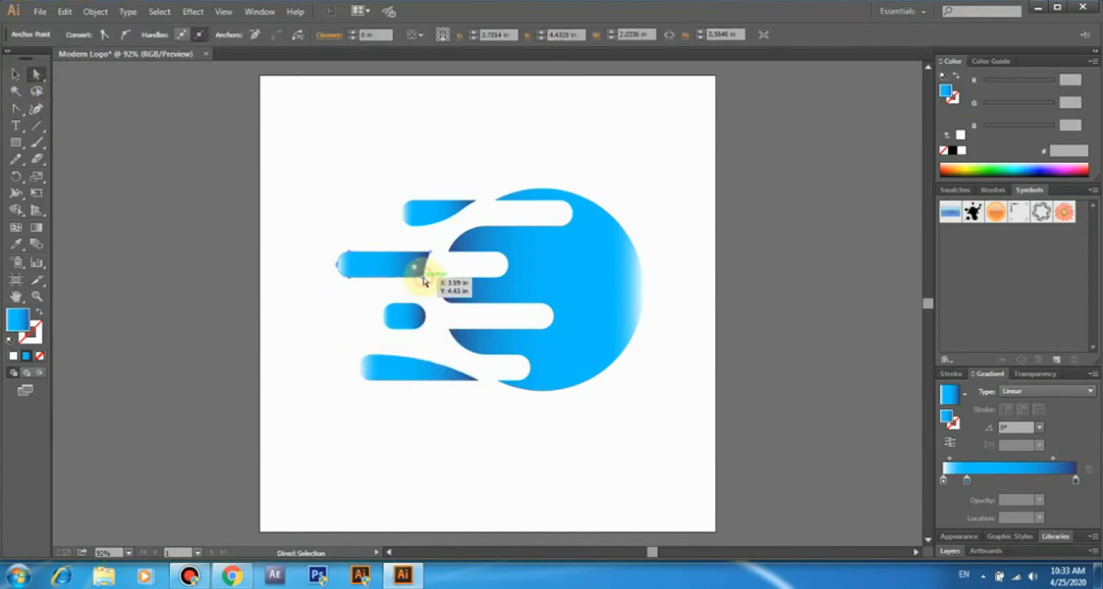
pyautogui.moveTo(417, 272); pyautogui.dragTo(374, 232)
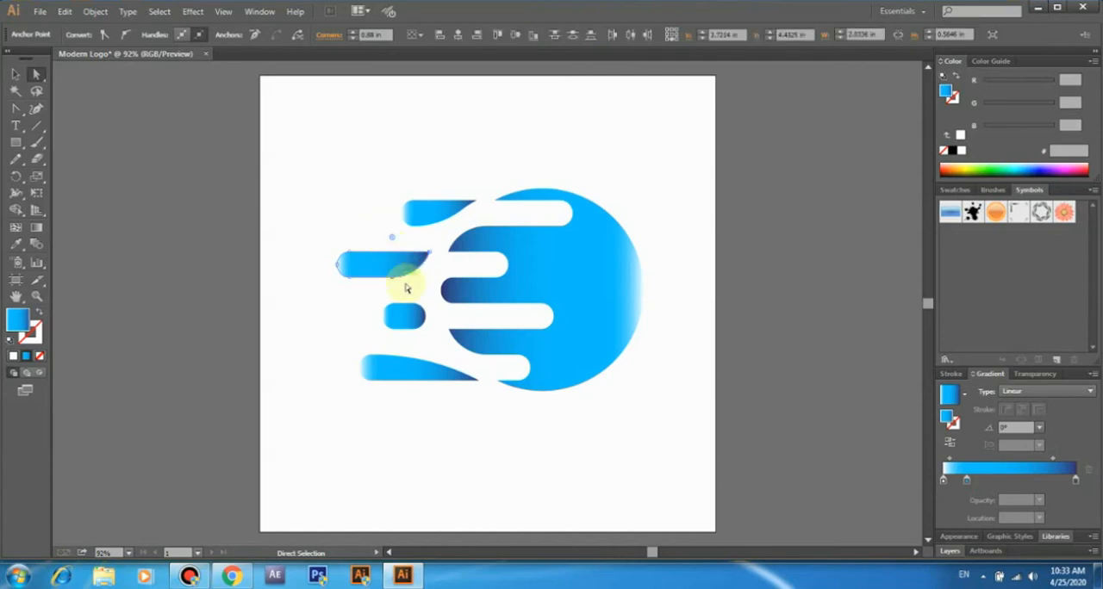
pyautogui.click(421, 318)
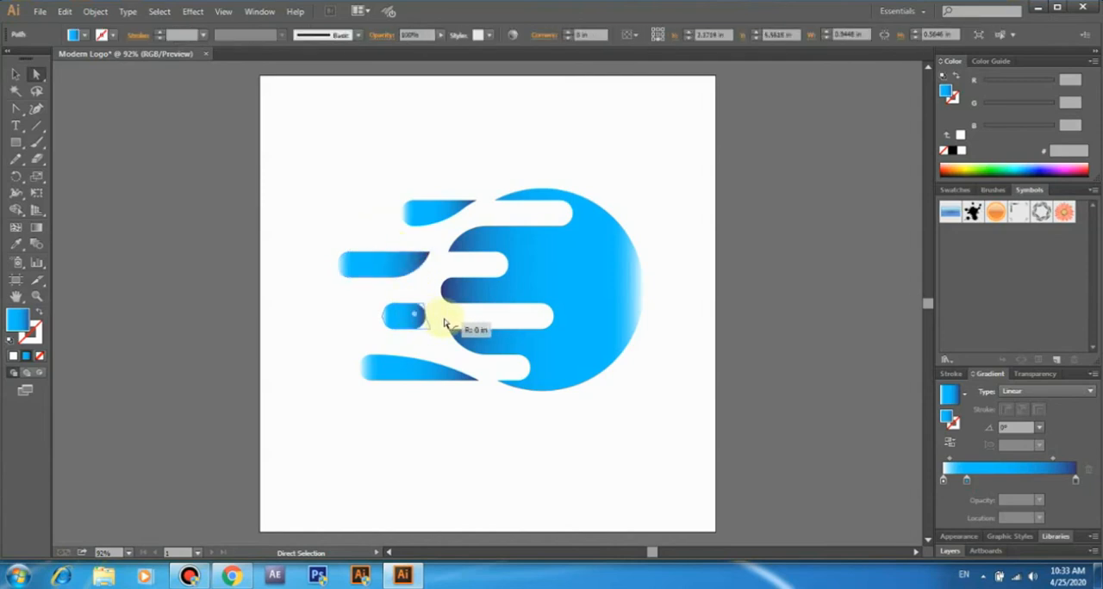
pyautogui.click(423, 304)
pyautogui.moveTo(416, 315); pyautogui.dragTo(384, 359)
pyautogui.click(302, 312)
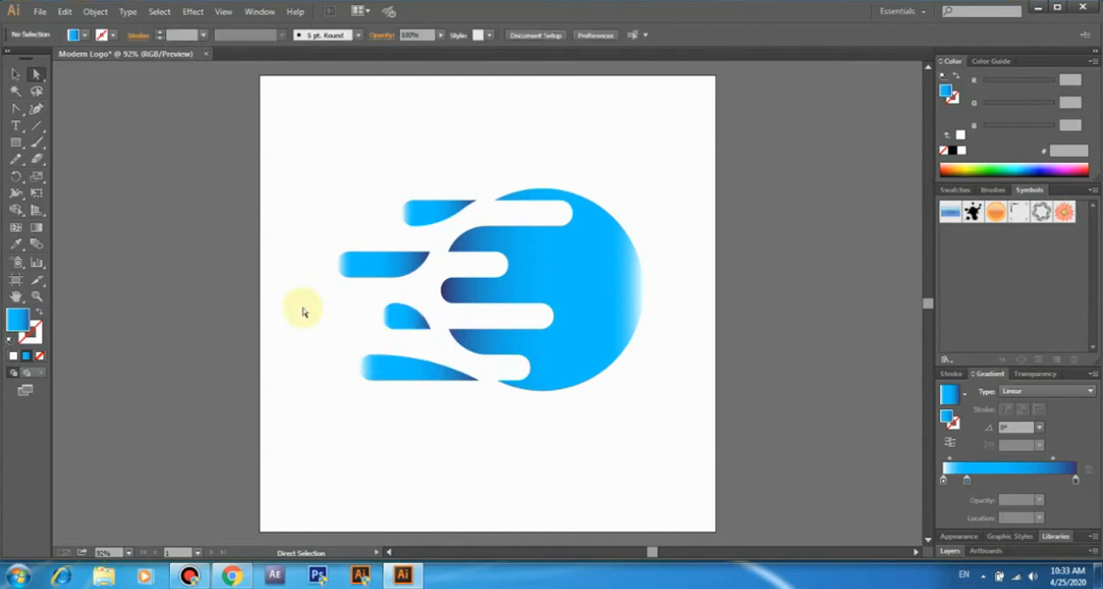
# - Enlarge the whole logo proportionally and reposition it around the middle of the artboard
pyautogui.click(15, 74)
pyautogui.moveTo(301, 147); pyautogui.dragTo(700, 448)
pyautogui.moveTo(645, 392); pyautogui.dragTo(669, 423)
pyautogui.moveTo(628, 359); pyautogui.dragTo(610, 349)
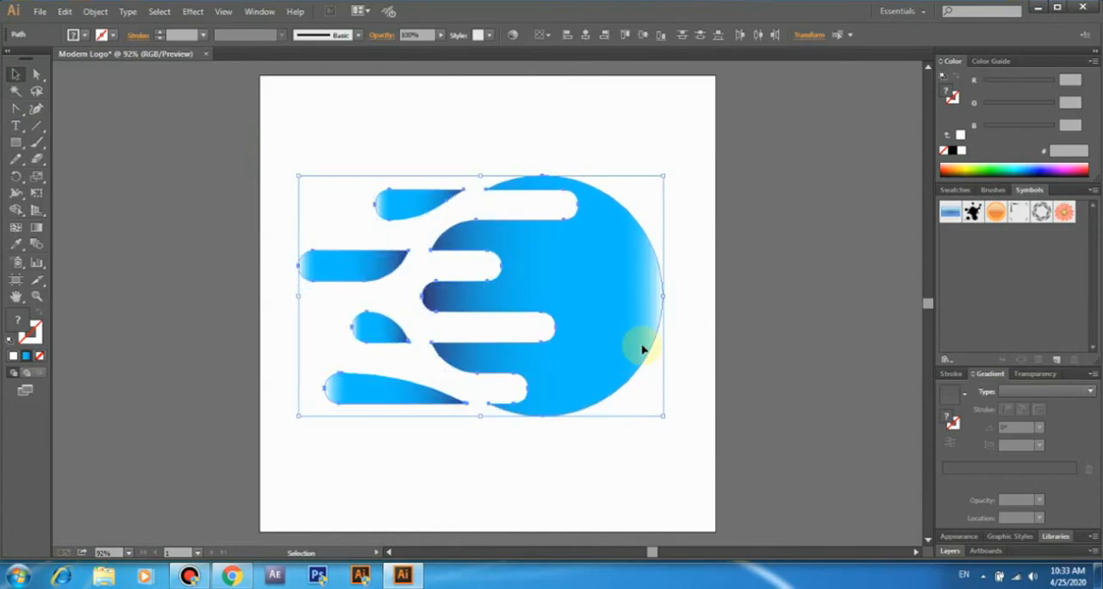
pyautogui.click(708, 351)
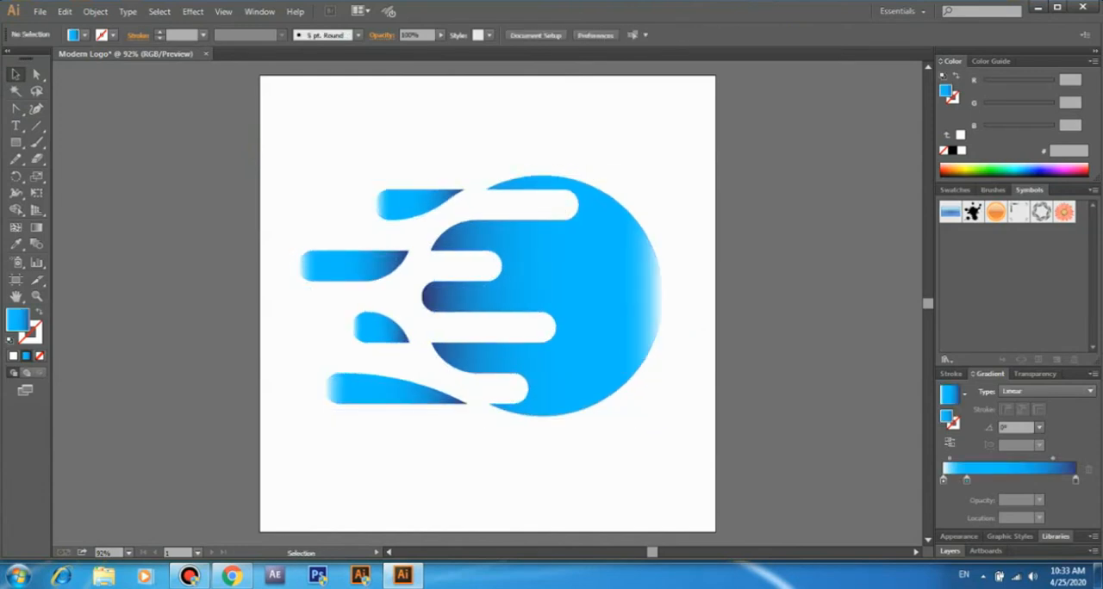